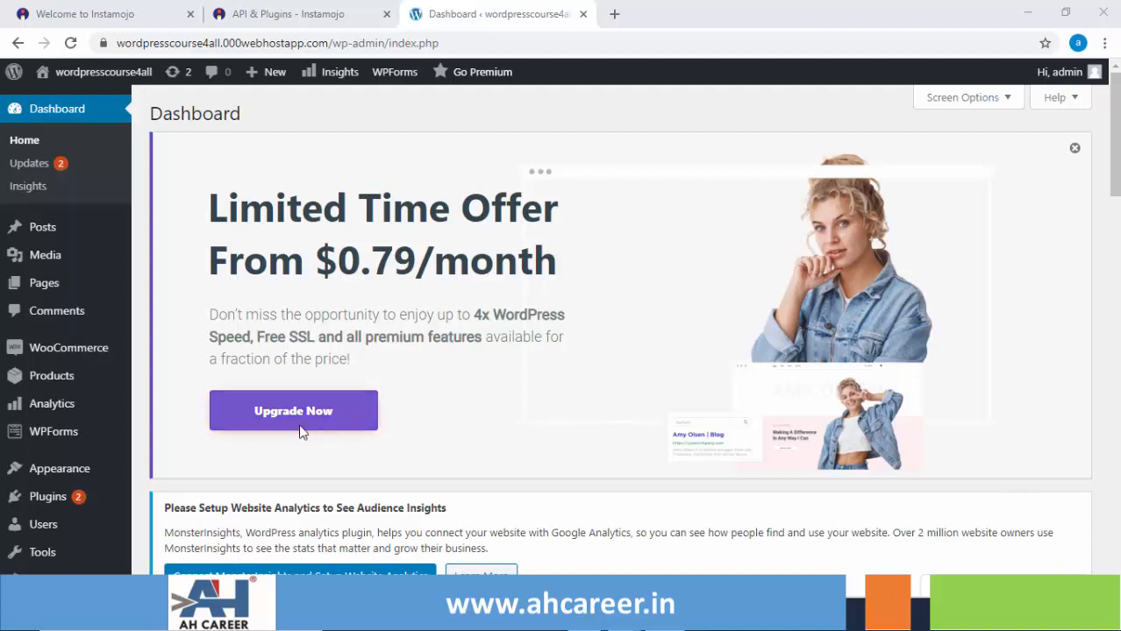
Open WooCommerce Settings and view the Shipping tab's zones, including the India zone.
mouse_move(84, 359)
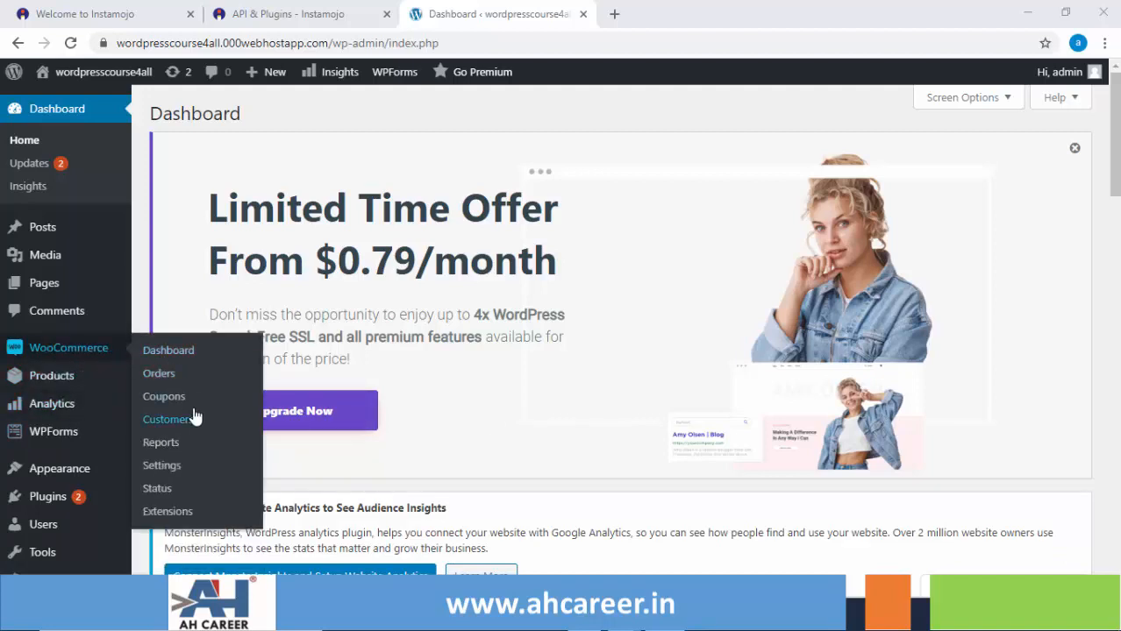
left_click(162, 466)
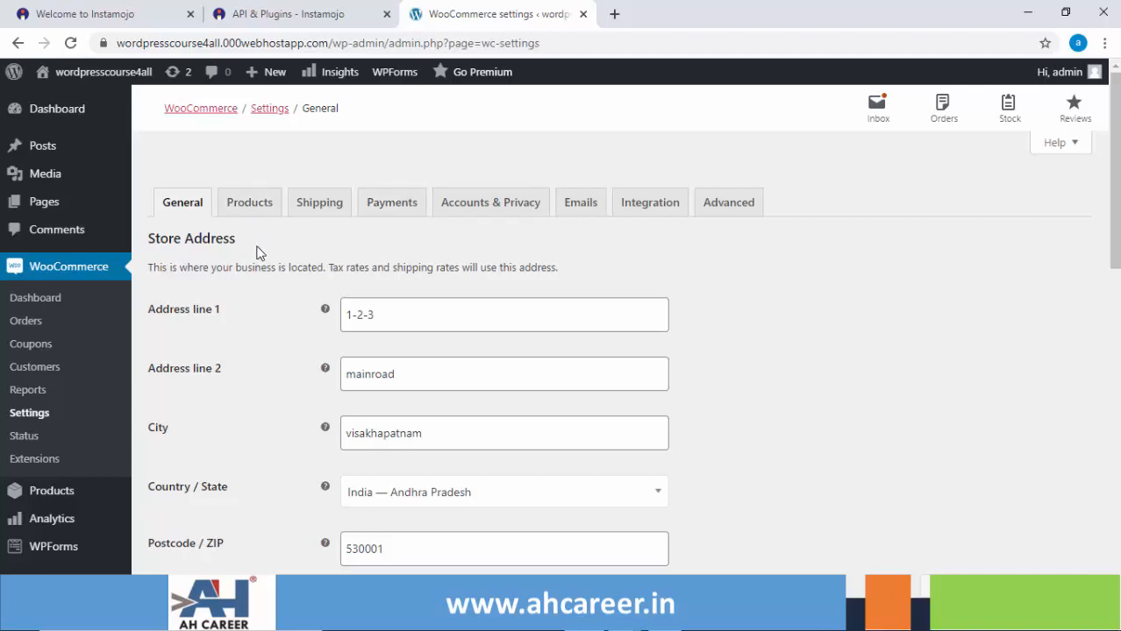
left_click(314, 209)
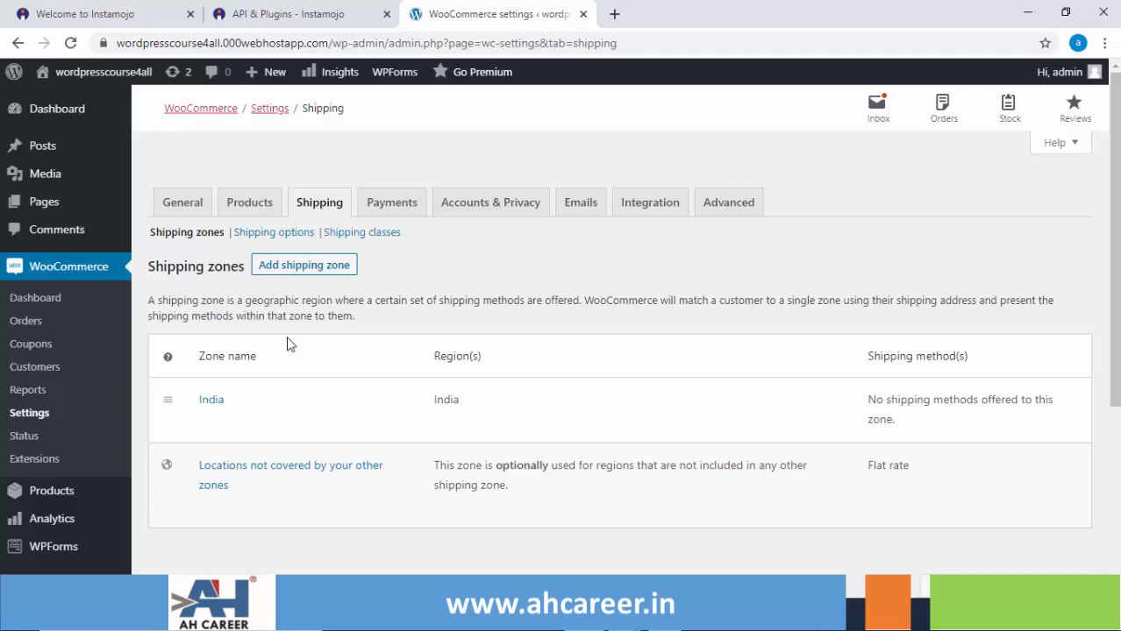
mouse_move(275, 407)
mouse_move(213, 391)
Add an enabled Flat rate shipping method to the India zone and return to the zones list.
left_click(208, 422)
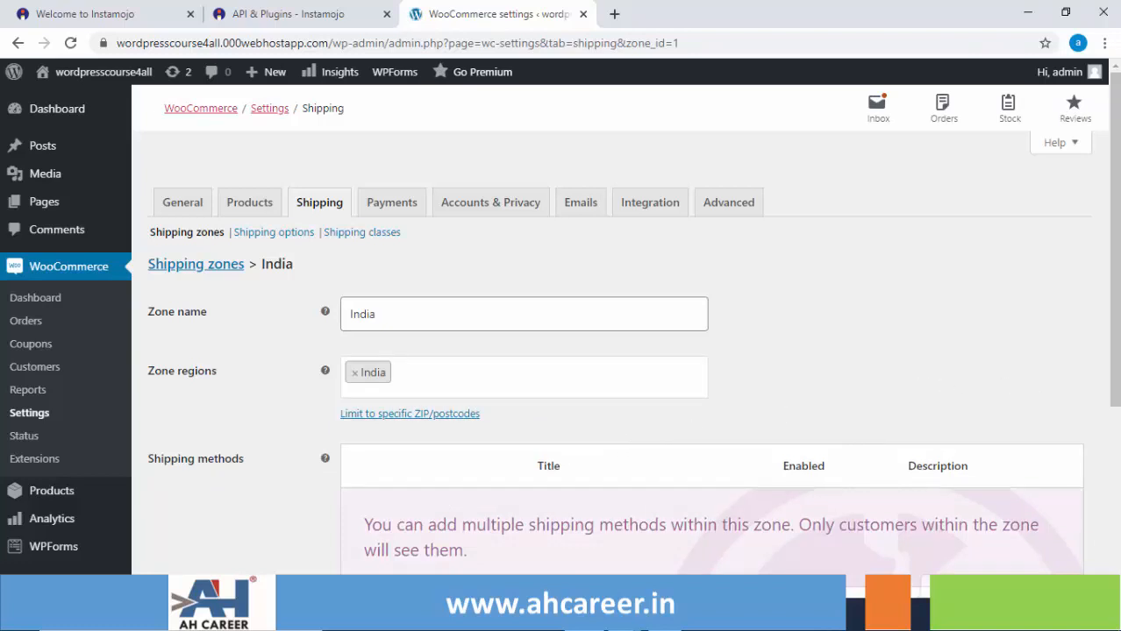
scroll(614, 351, "down", 3)
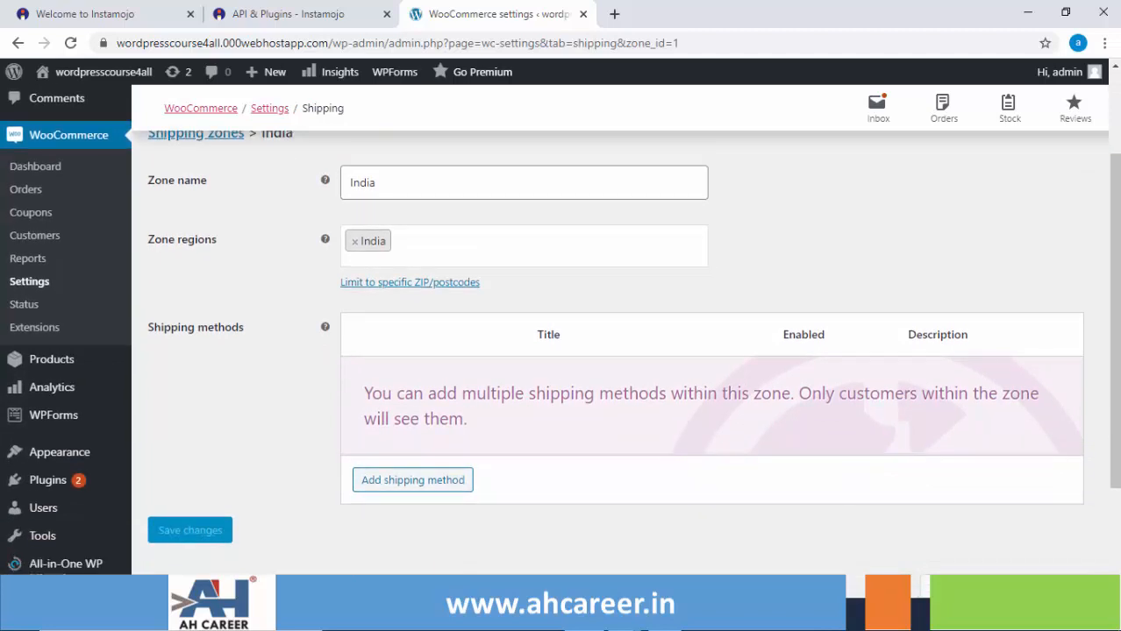
left_click(429, 490)
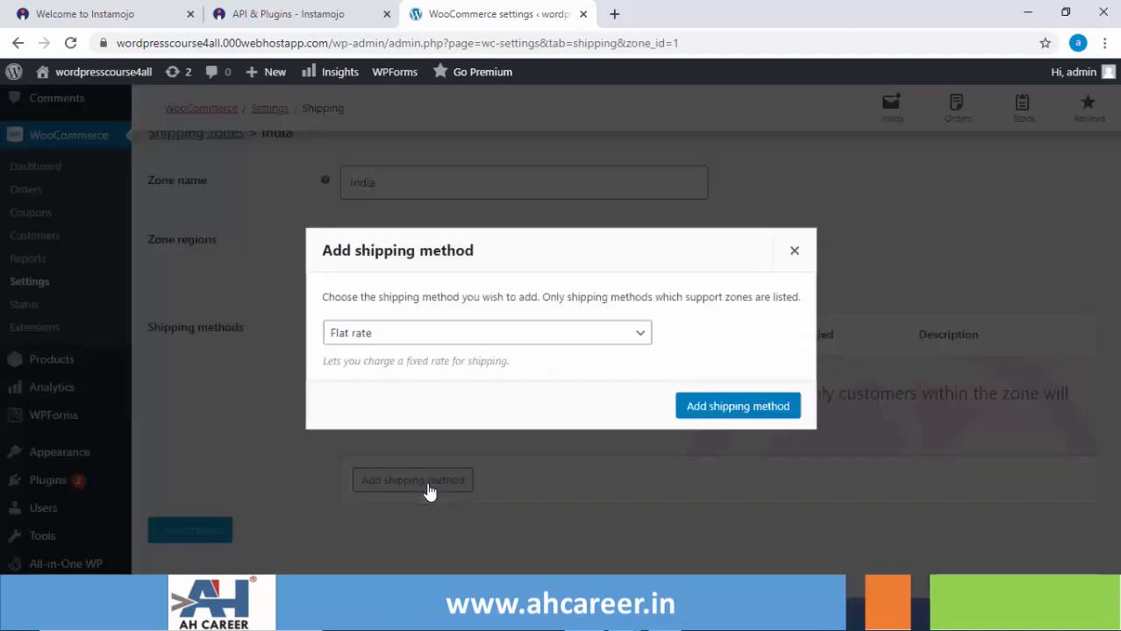
left_click(640, 341)
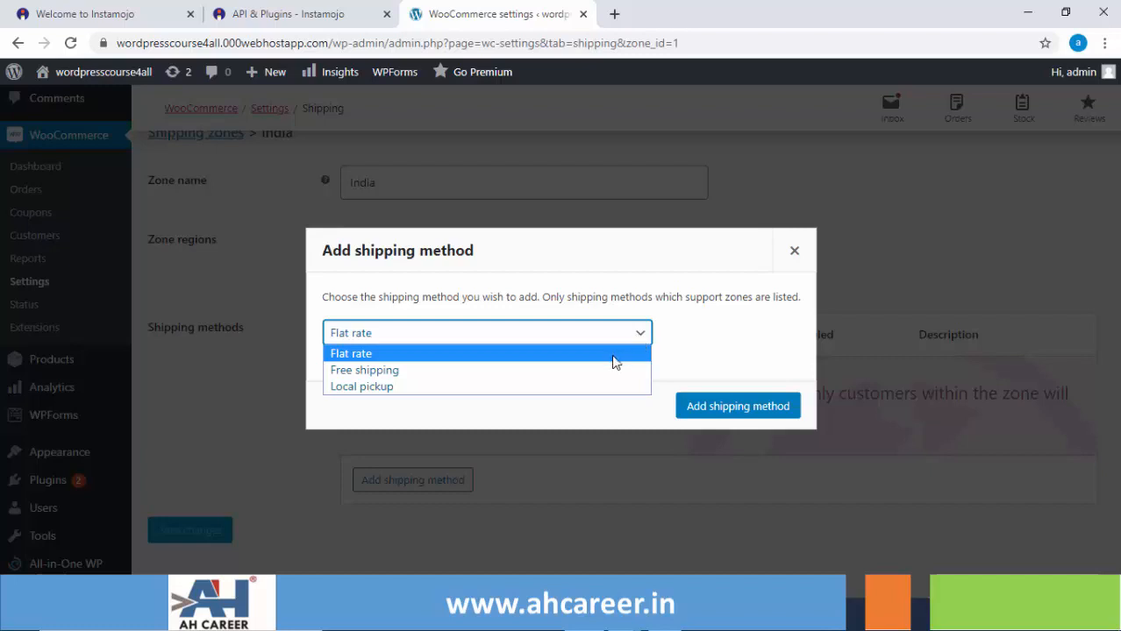
left_click(615, 362)
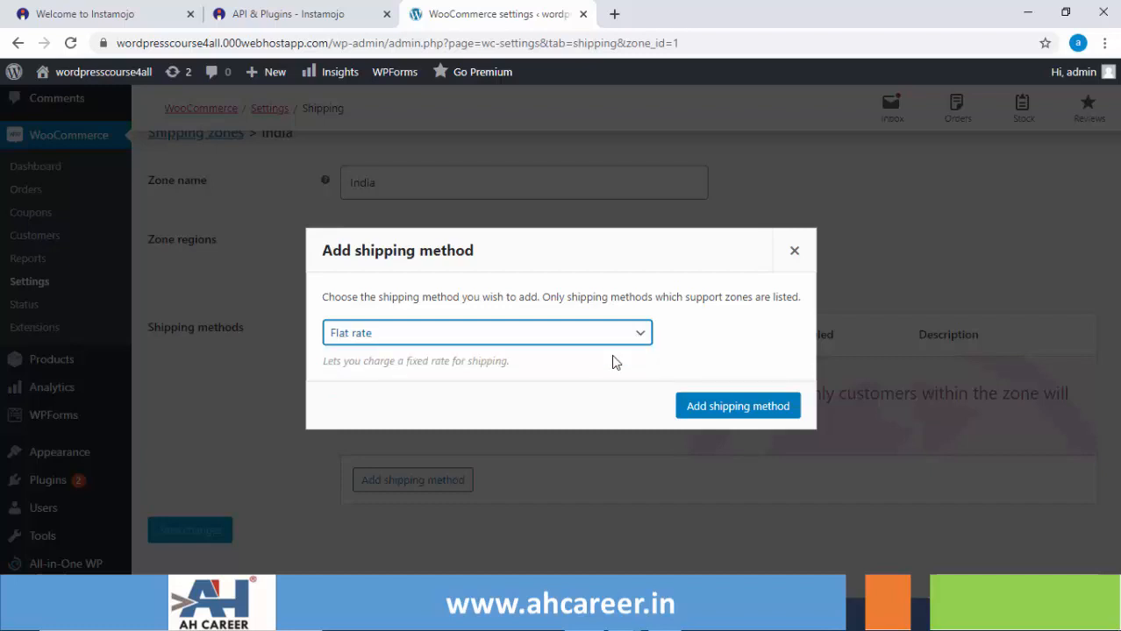
left_click(709, 408)
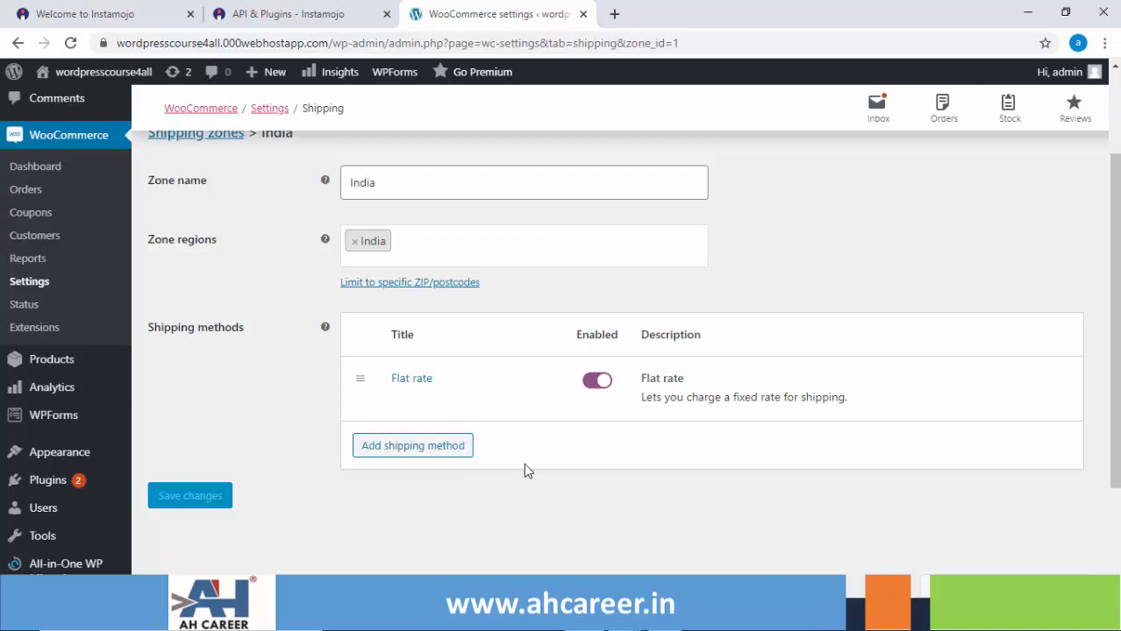
scroll(235, 313, "up", 1)
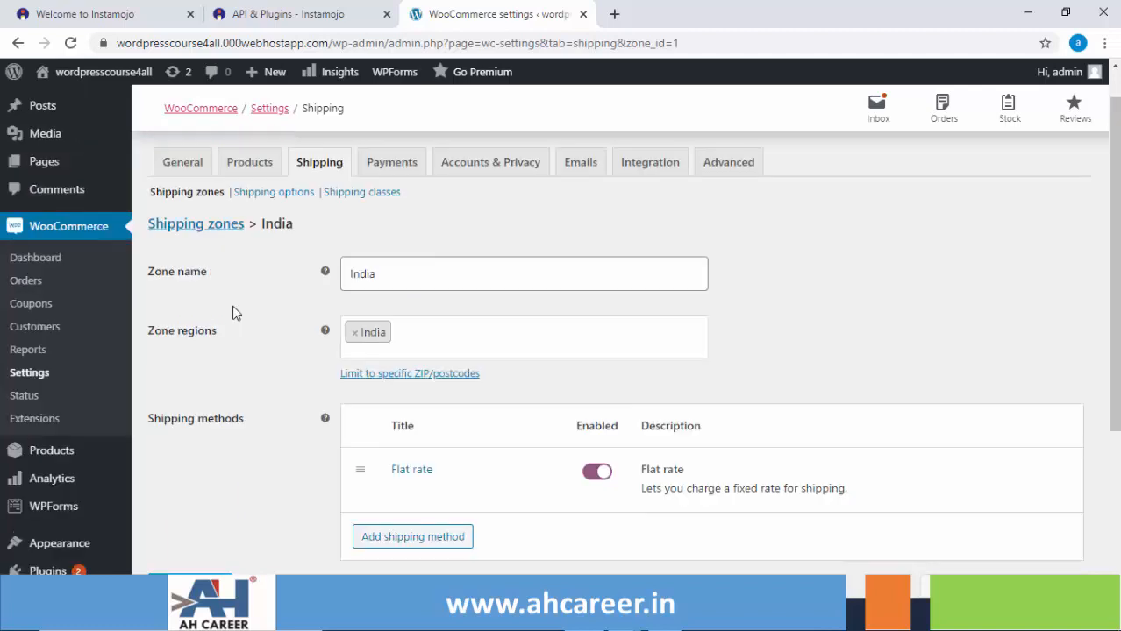
left_click(211, 230)
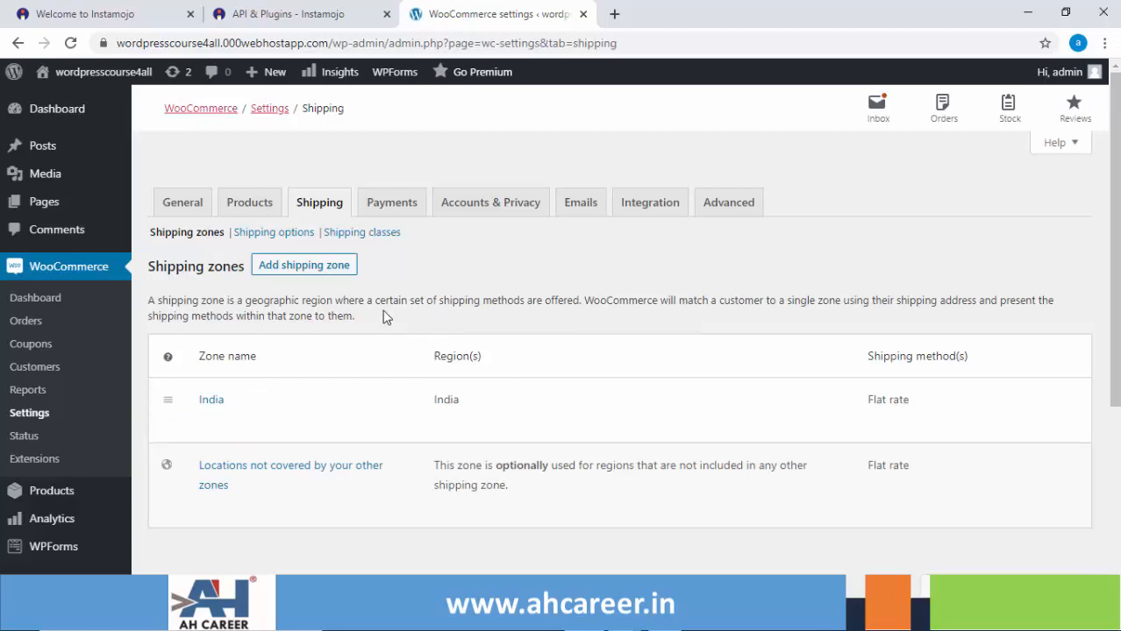
Create a new shipping zone and set its region to Andhra Pradesh, India.
left_click(306, 266)
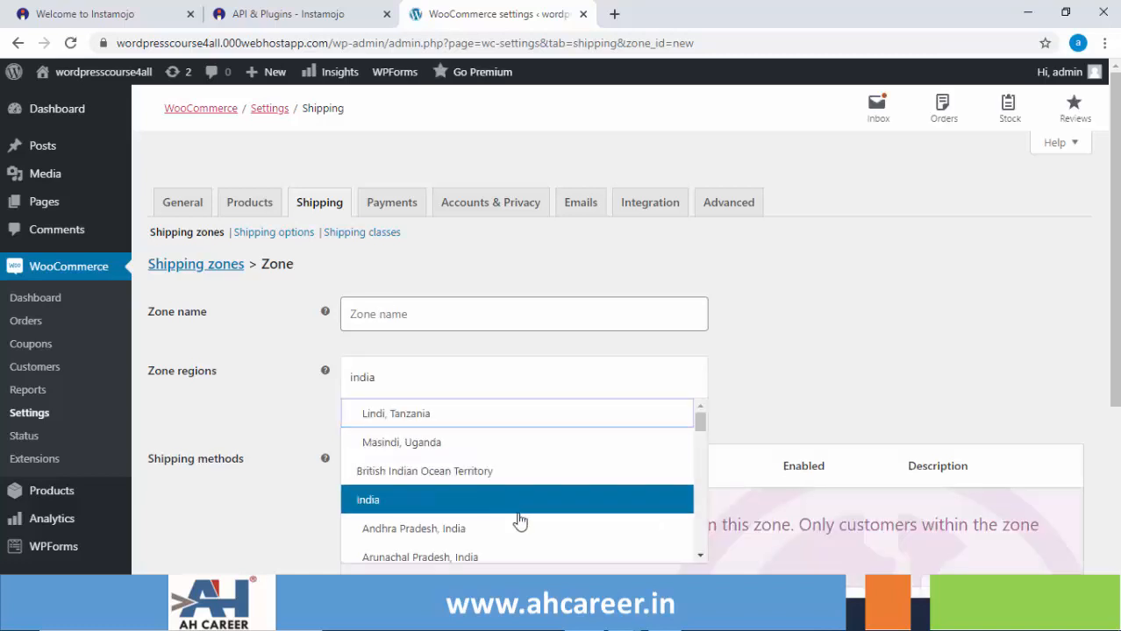
left_click(701, 555)
left_click(701, 555)
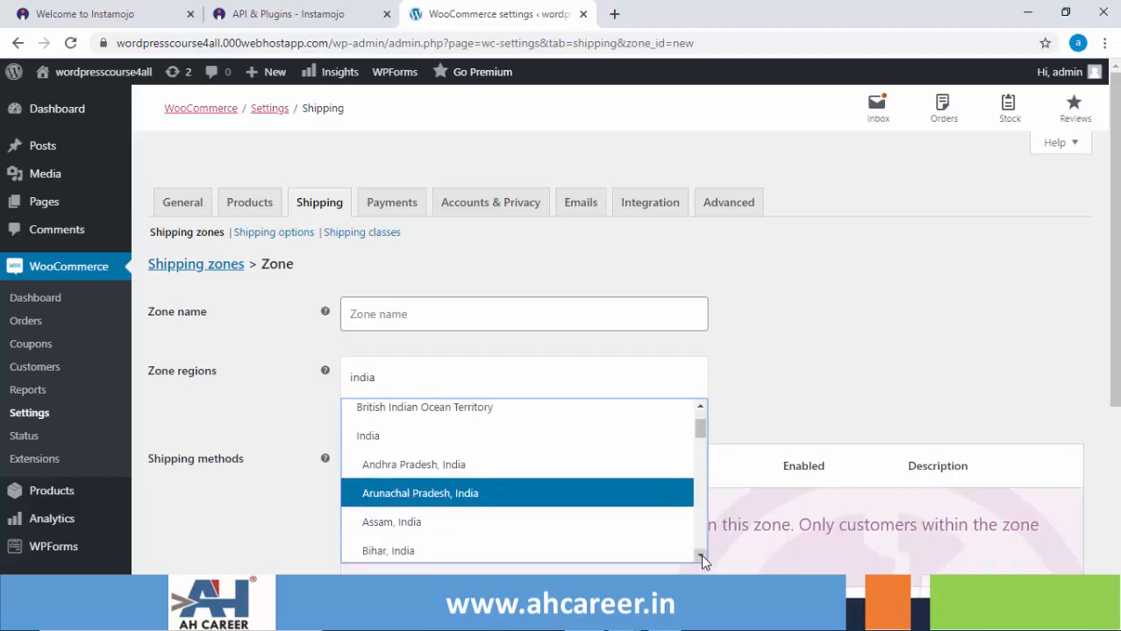
left_click(487, 467)
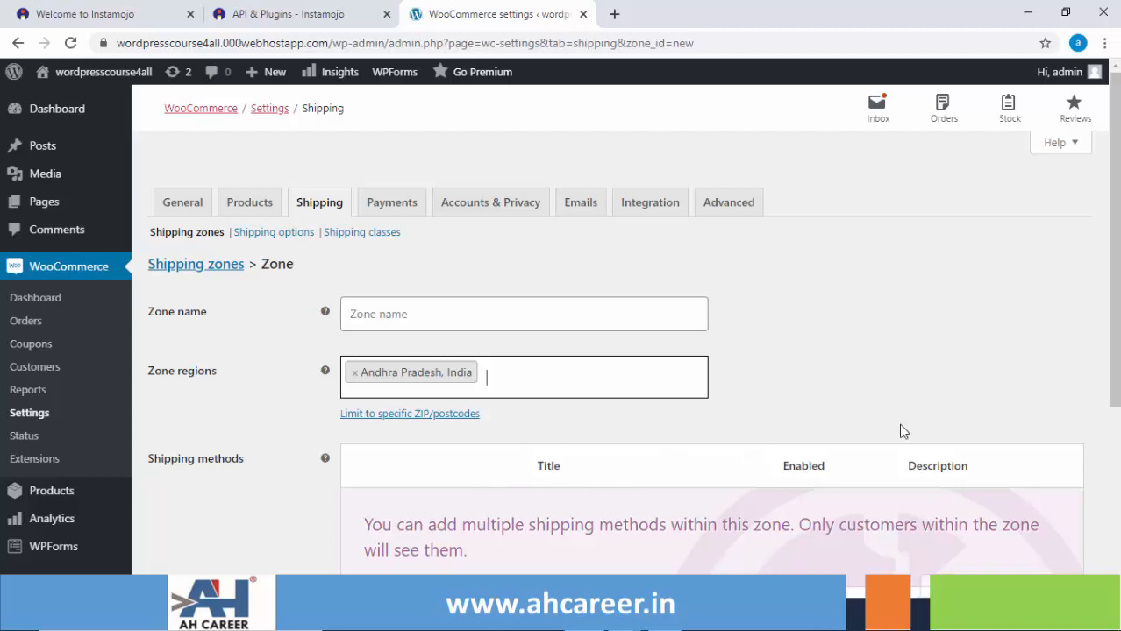
Name the new zone AP-IN, give it Free shipping, and return to the zones list.
scroll(1117, 396, "down", 1)
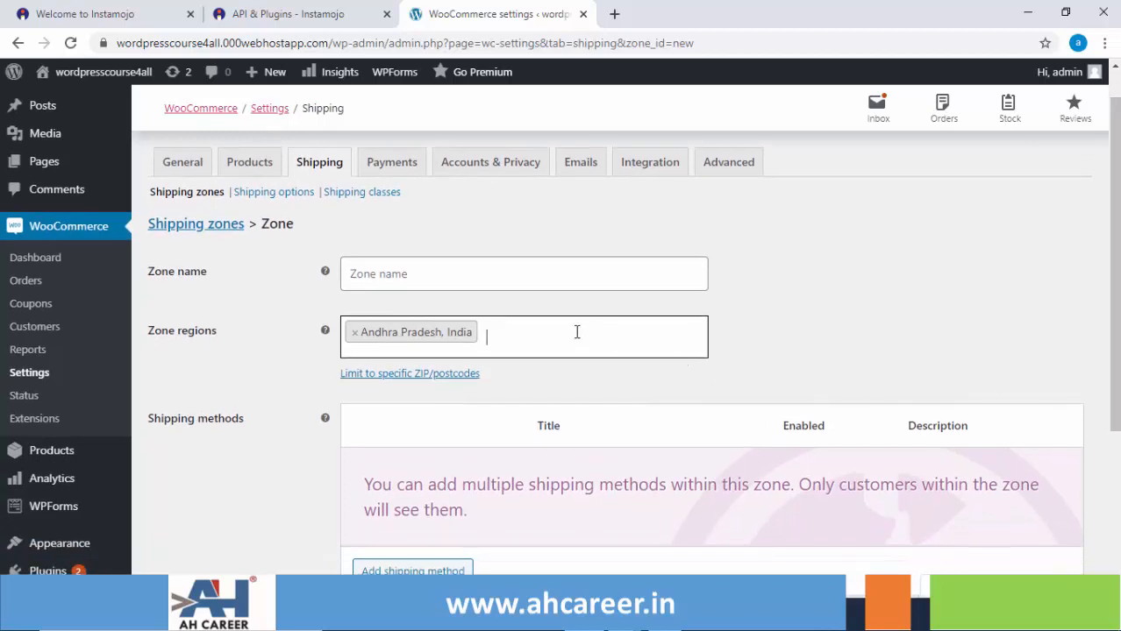
left_click(376, 267)
type("AP")
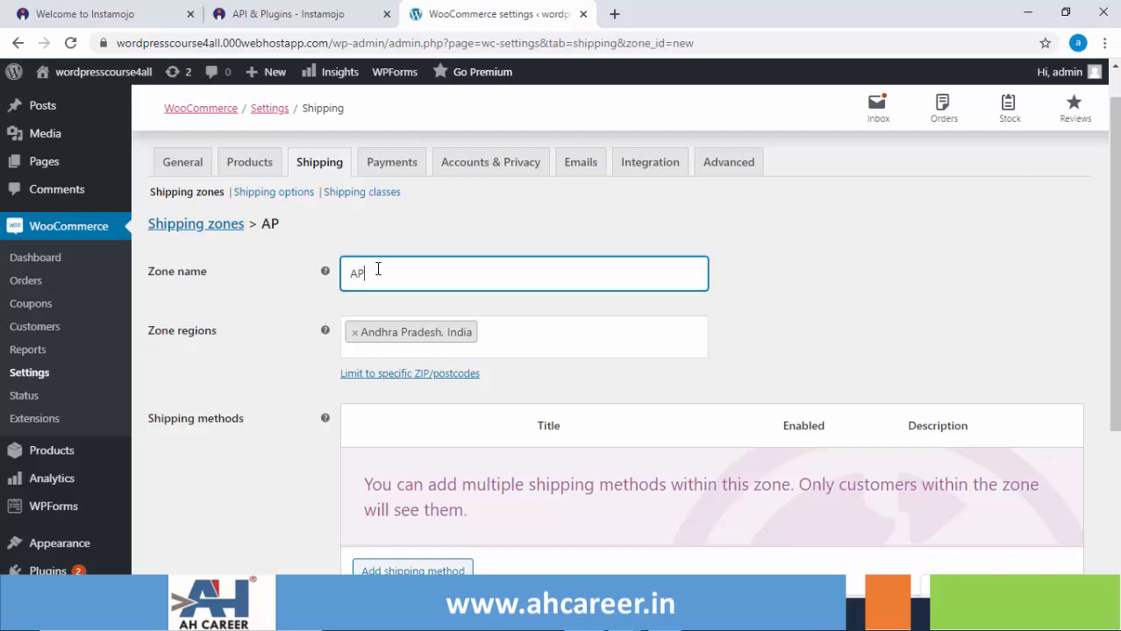
type("-IN")
left_click(418, 571)
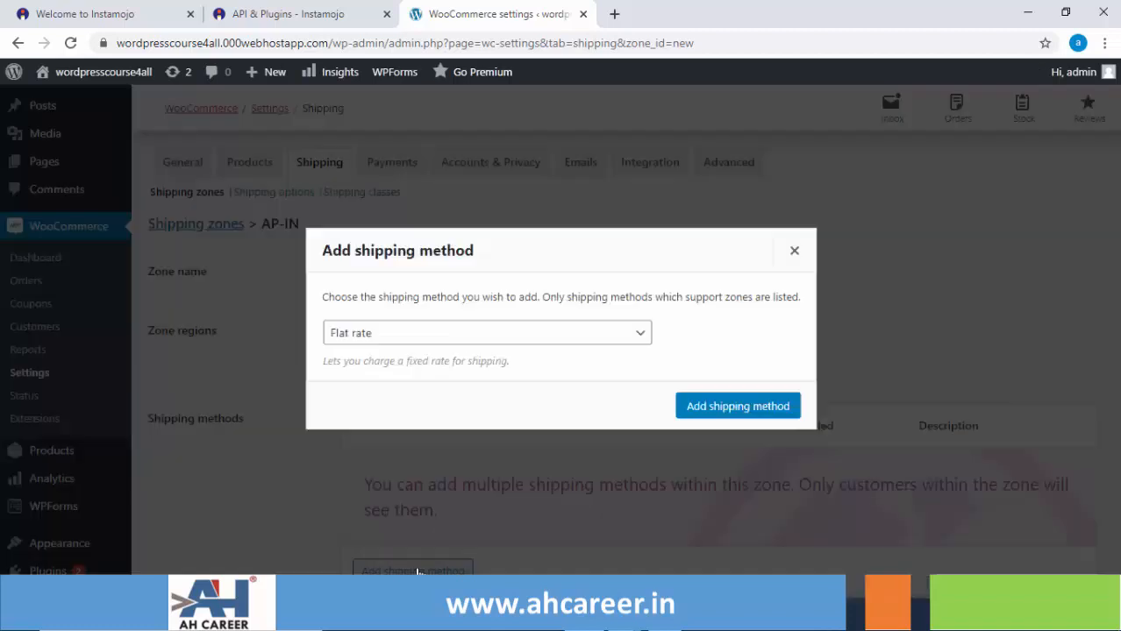
left_click(526, 338)
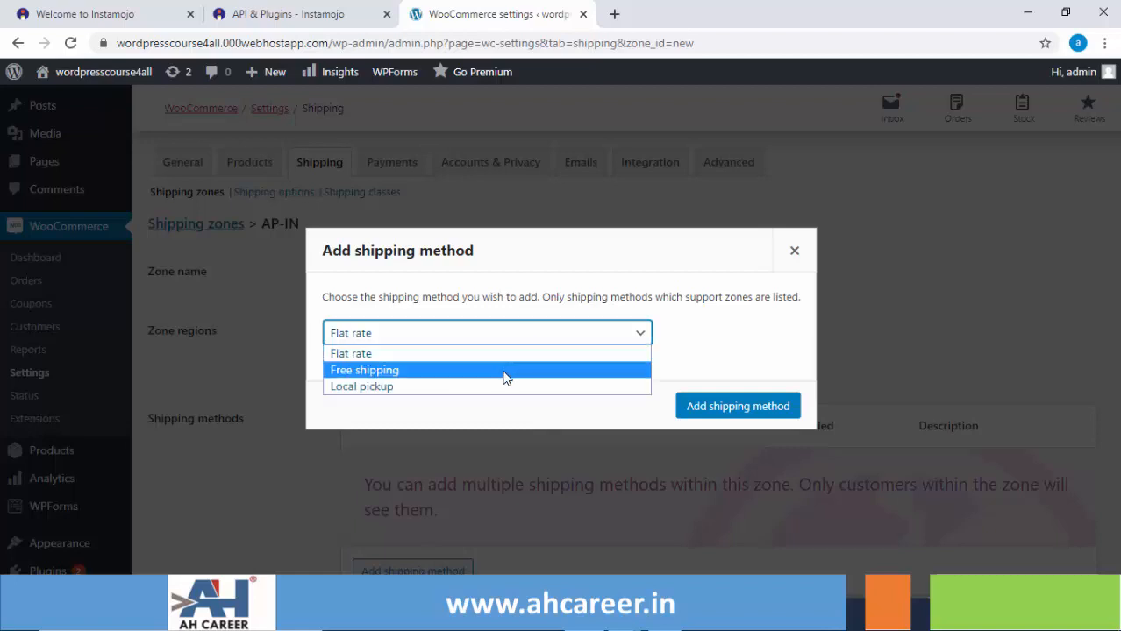
left_click(504, 370)
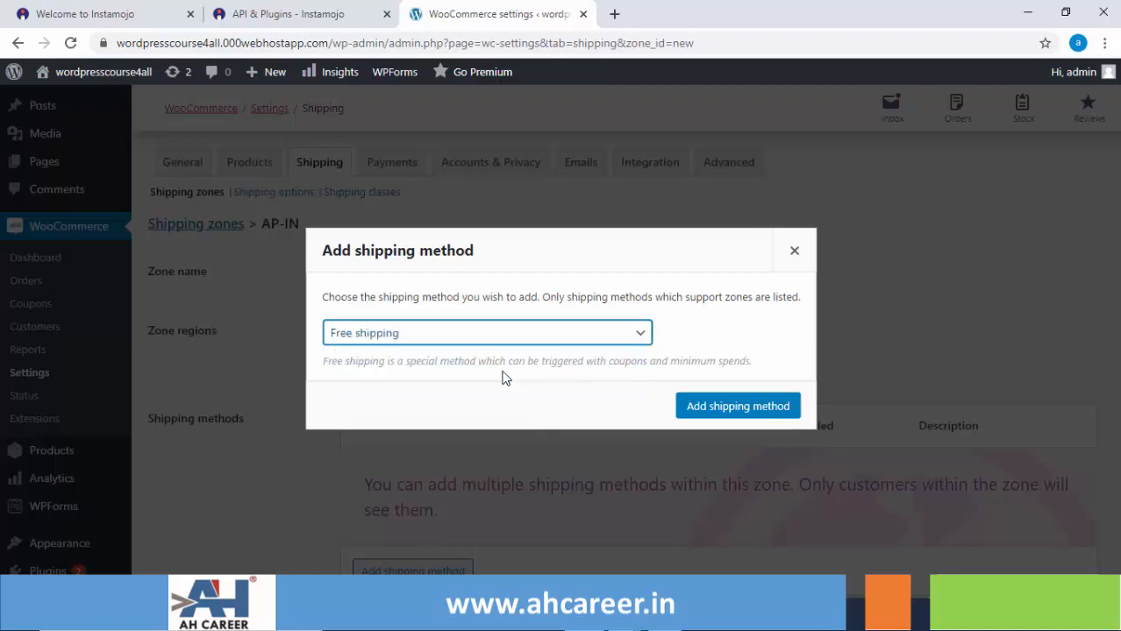
left_click(728, 414)
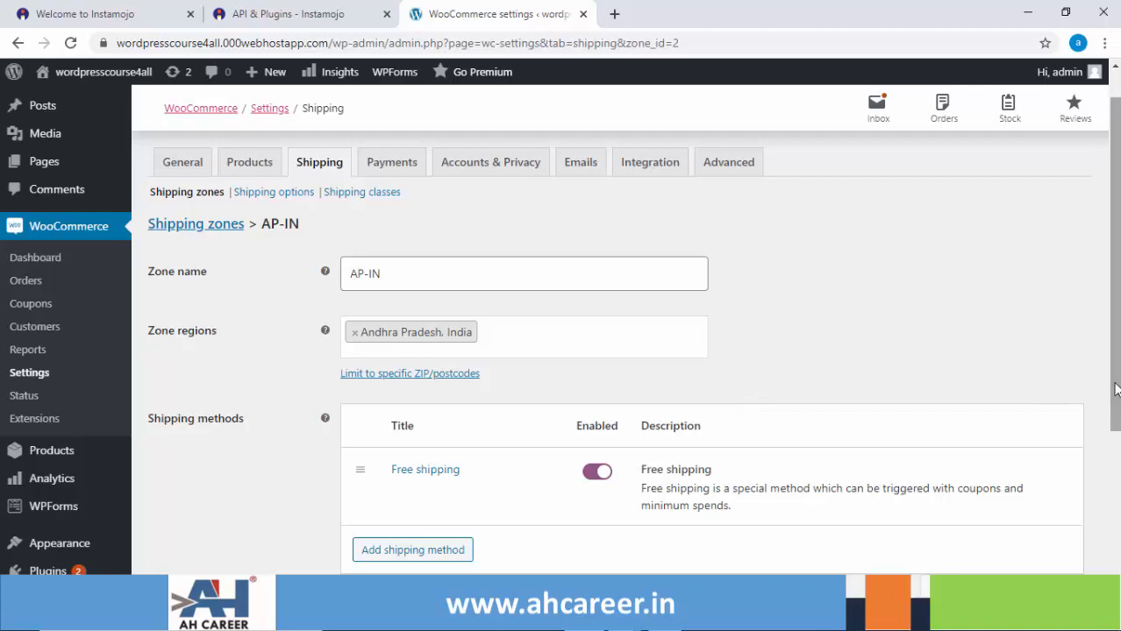
left_click_drag(1112, 391, 1109, 366)
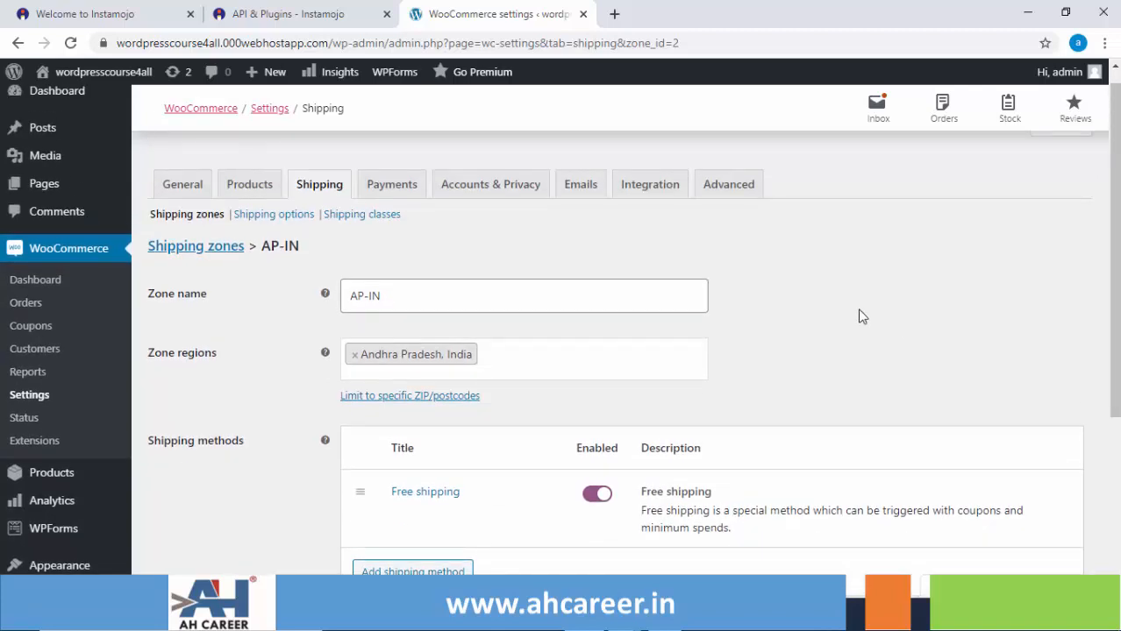
left_click(204, 258)
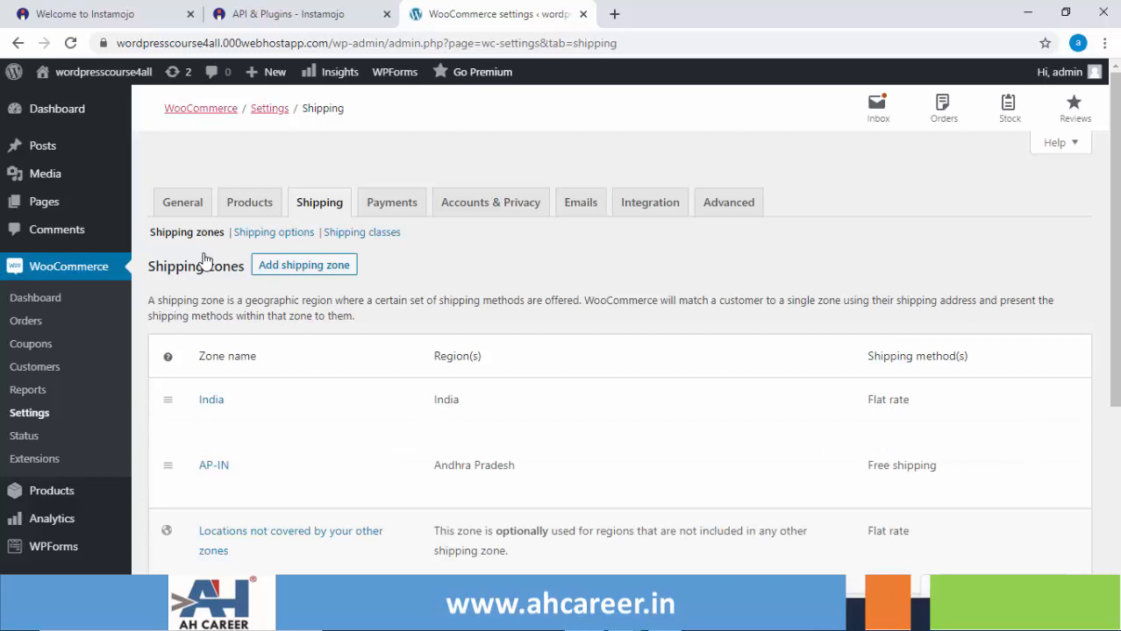
left_click(382, 211)
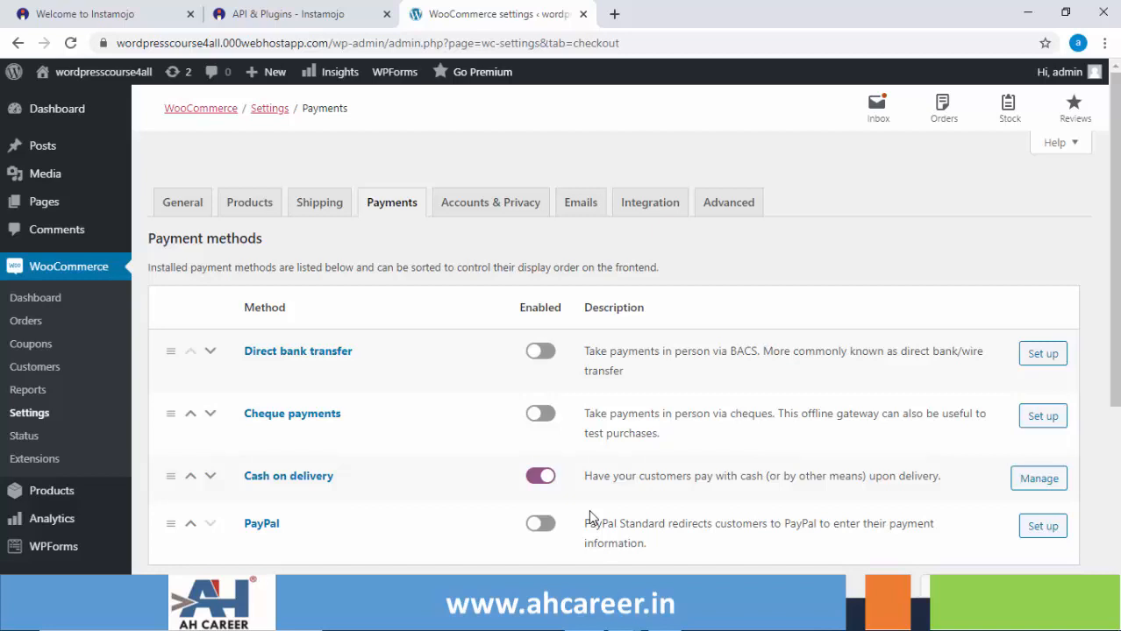
Leave the Payments settings, where only Cash on delivery is enabled, for the Dashboard.
left_click(57, 108)
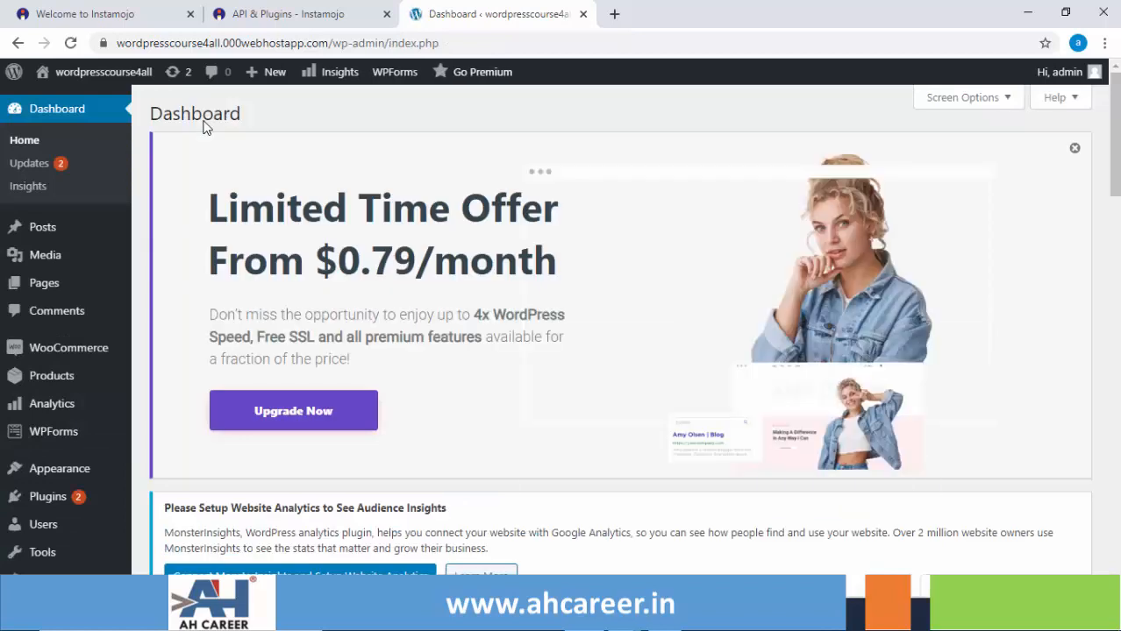
Search Add New plugins for 'instamojo', then install and activate Instamojo for WooCommerce.
mouse_move(51, 502)
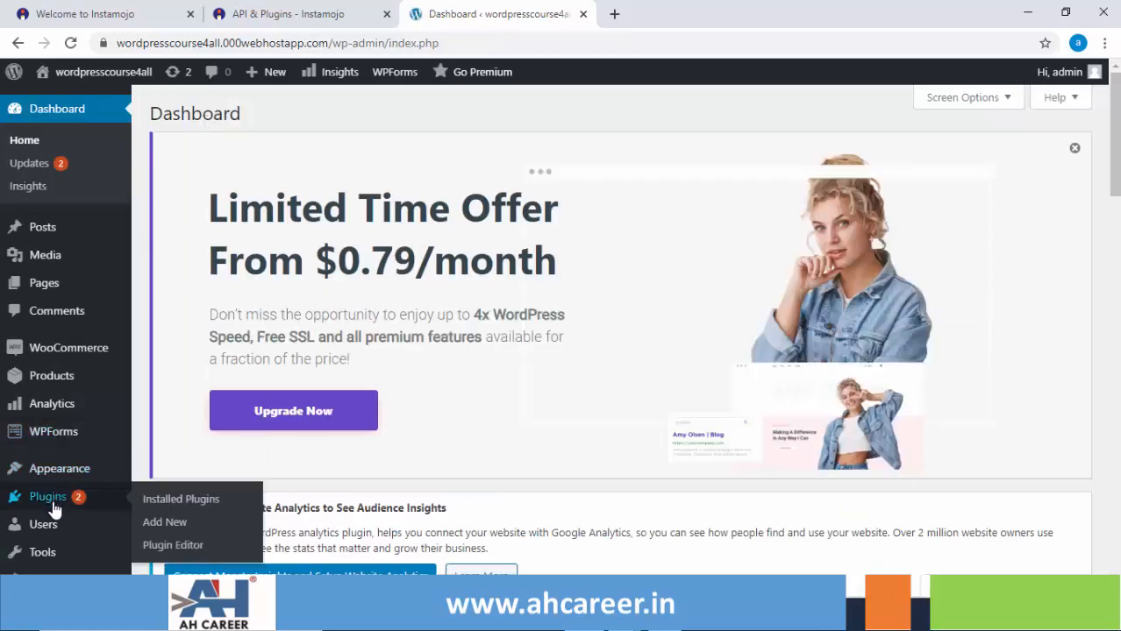
left_click(166, 525)
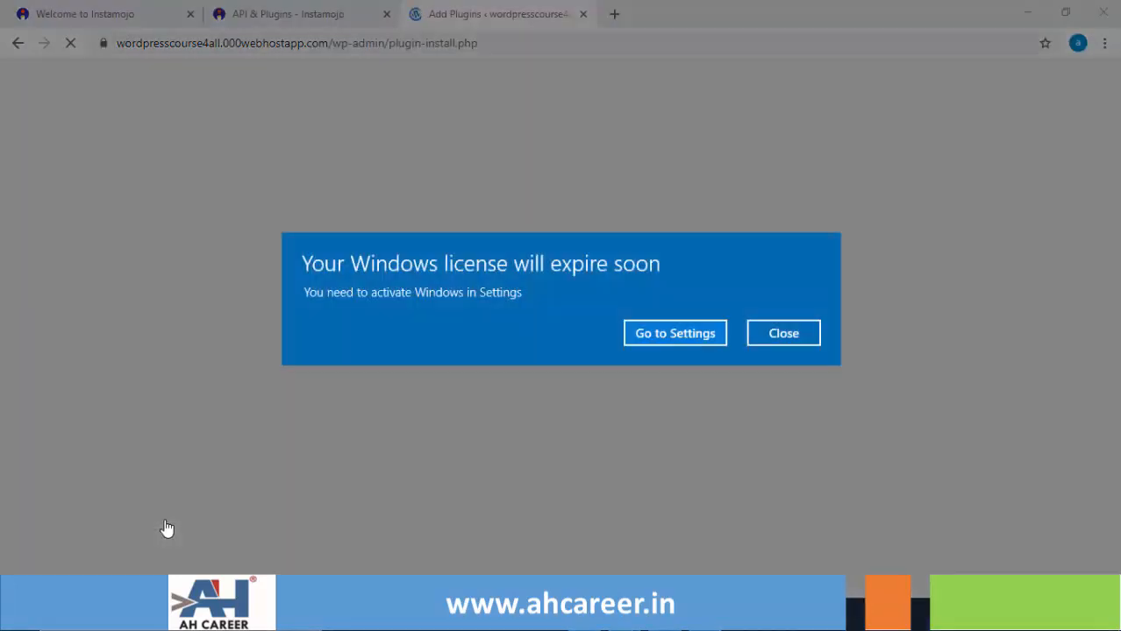
left_click(788, 334)
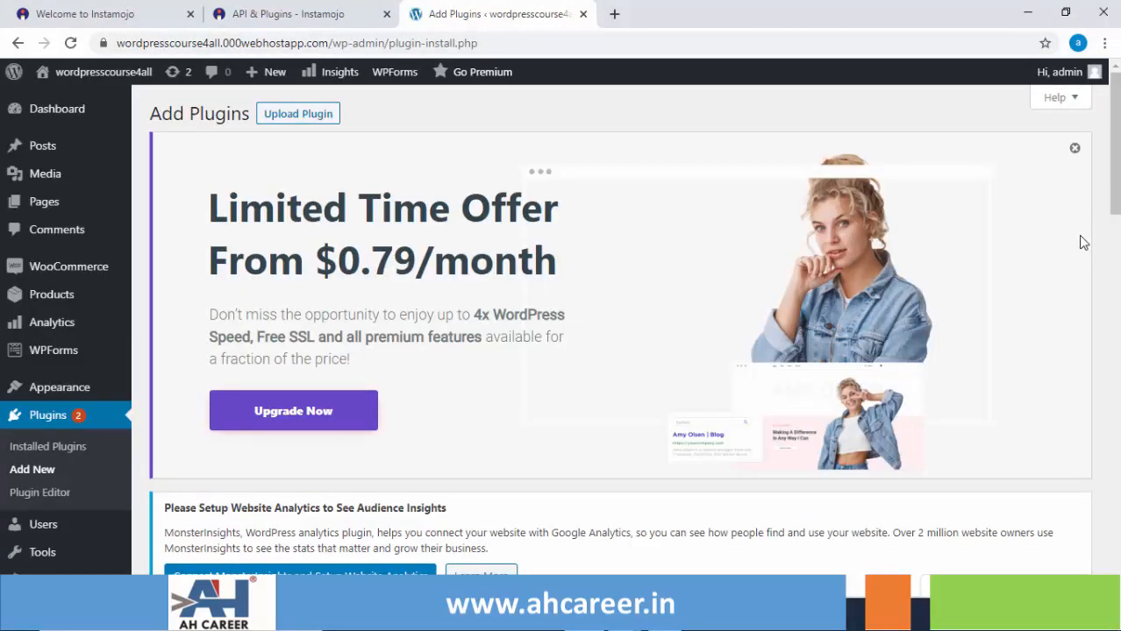
left_click_drag(1118, 200, 1118, 252)
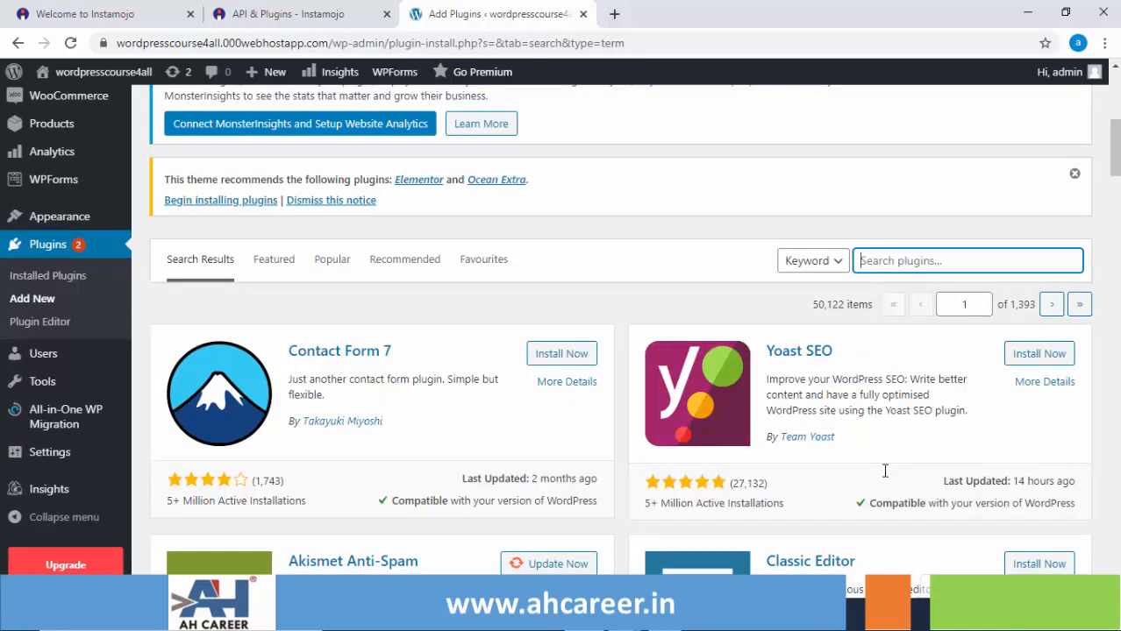
type("instamojo")
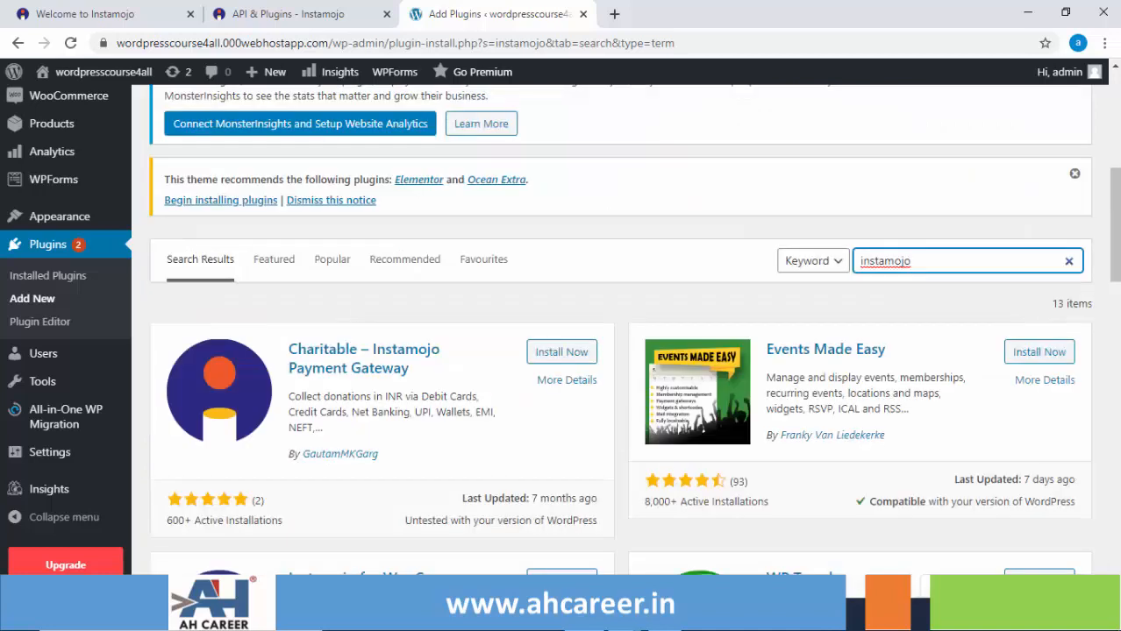
scroll(619, 342, "down", 2)
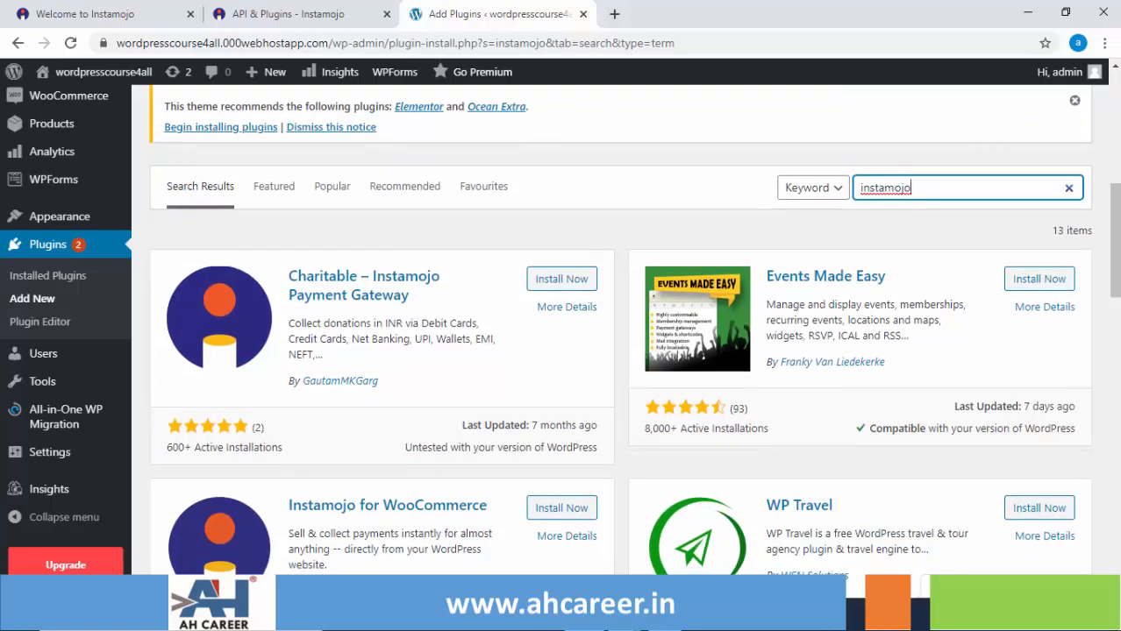
scroll(620, 342, "down", 3)
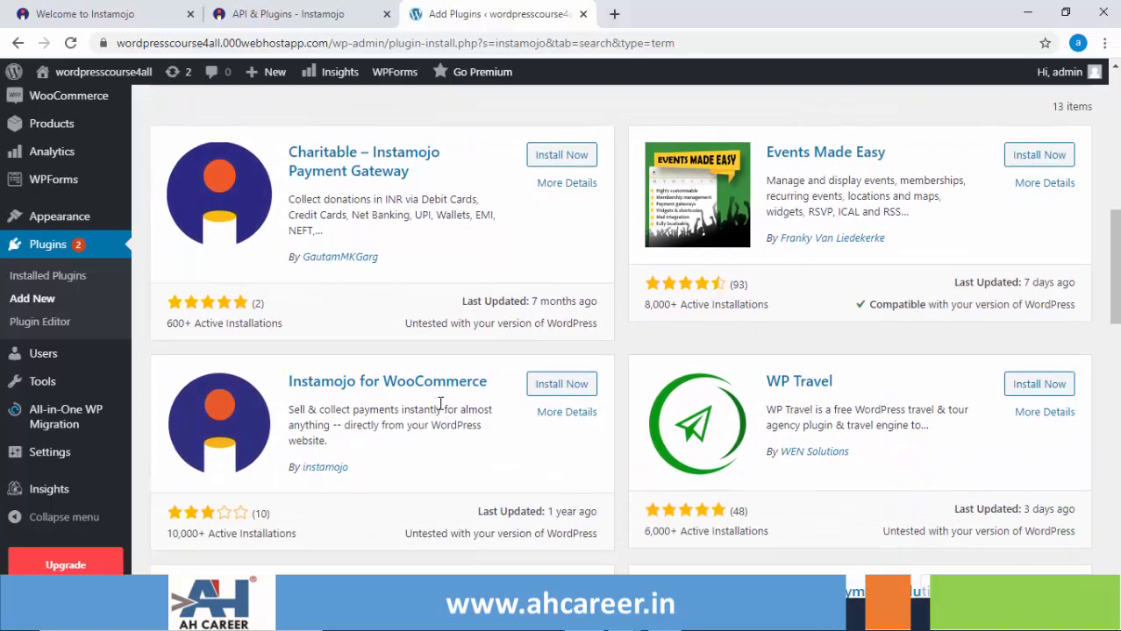
left_click(558, 386)
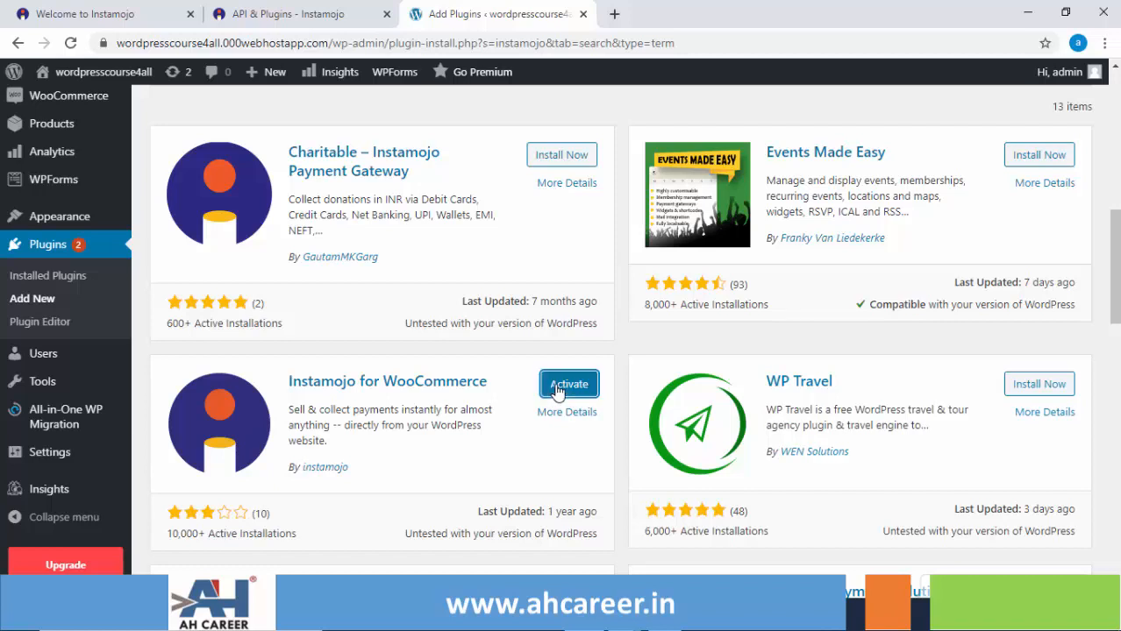
left_click(557, 390)
Find the active Instamojo for WooCommerce 1.0.7 entry in Installed Plugins.
left_click(48, 276)
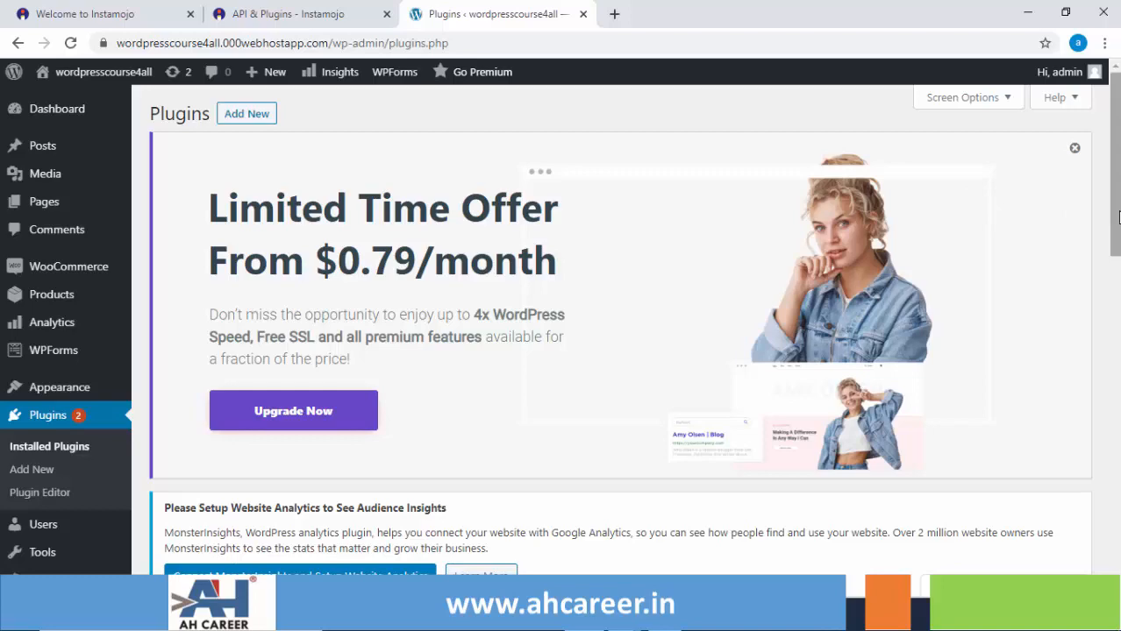
left_click_drag(1109, 213, 1117, 502)
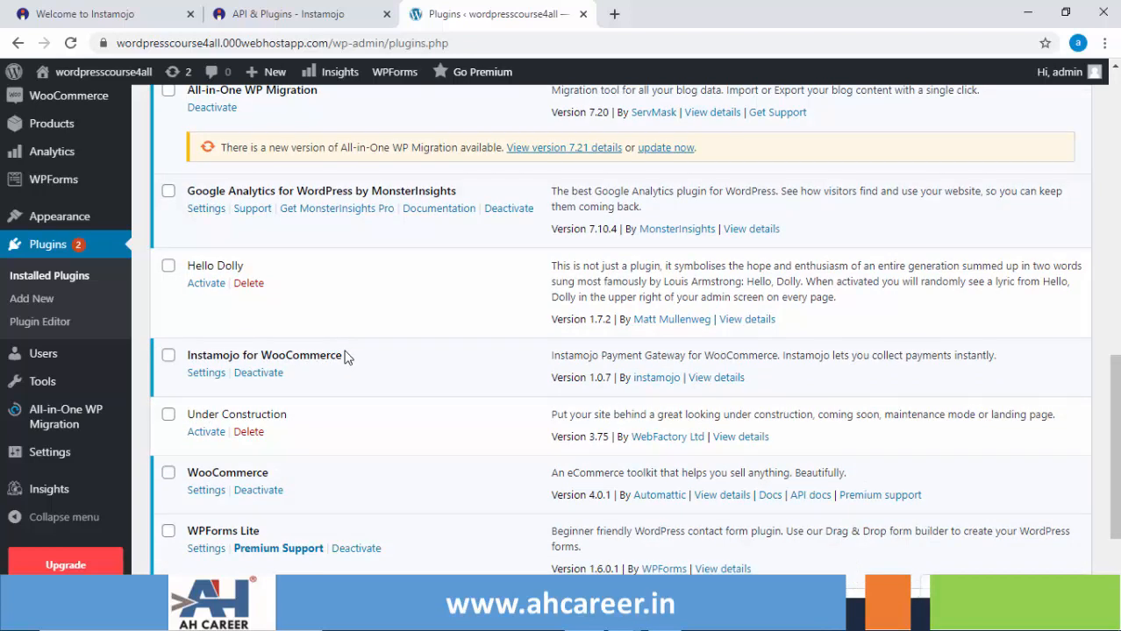
Open the Instamojo for WooCommerce settings and scroll to the empty API Credentials fields.
left_click(208, 377)
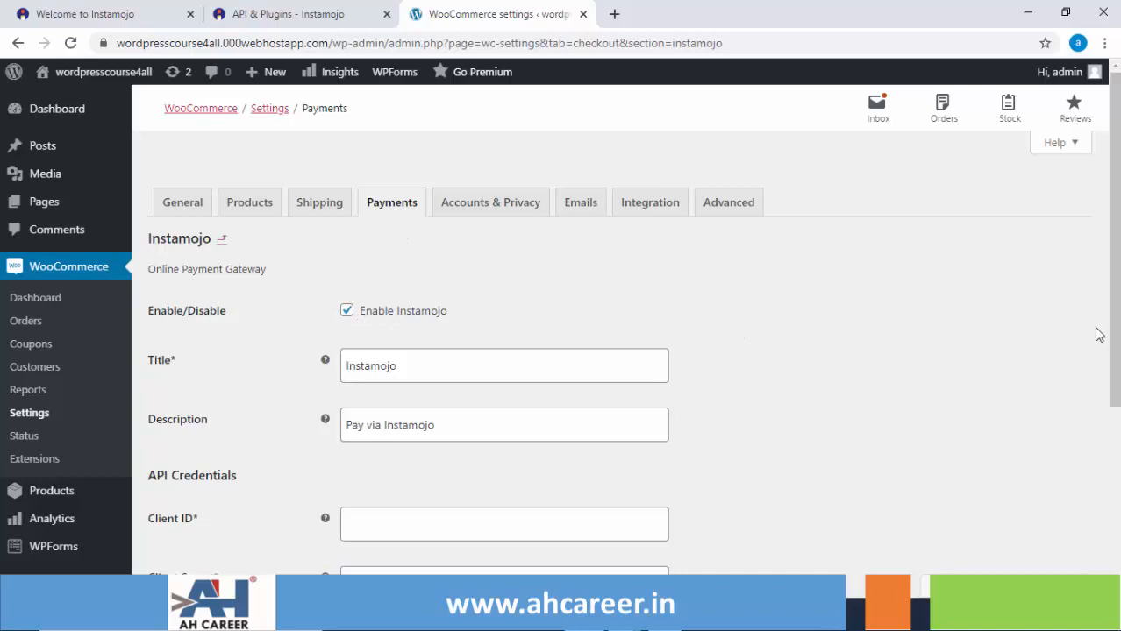
left_click_drag(1115, 339, 1110, 406)
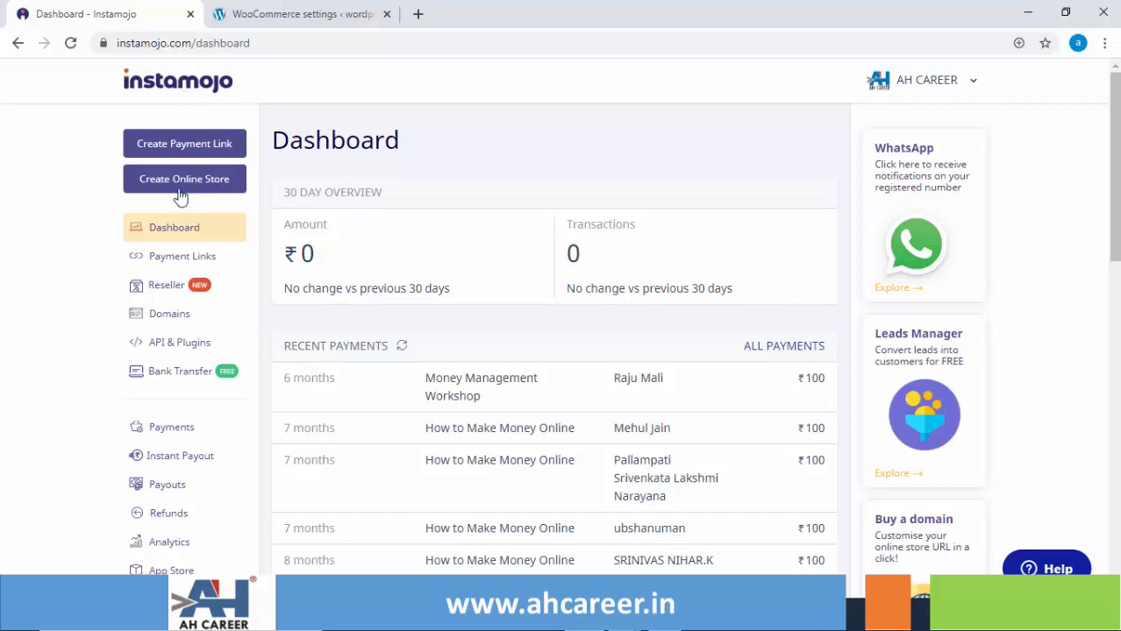
Copy the WooCommerce/WordPress Client ID from Instamojo's API & Plugins page.
left_click(195, 351)
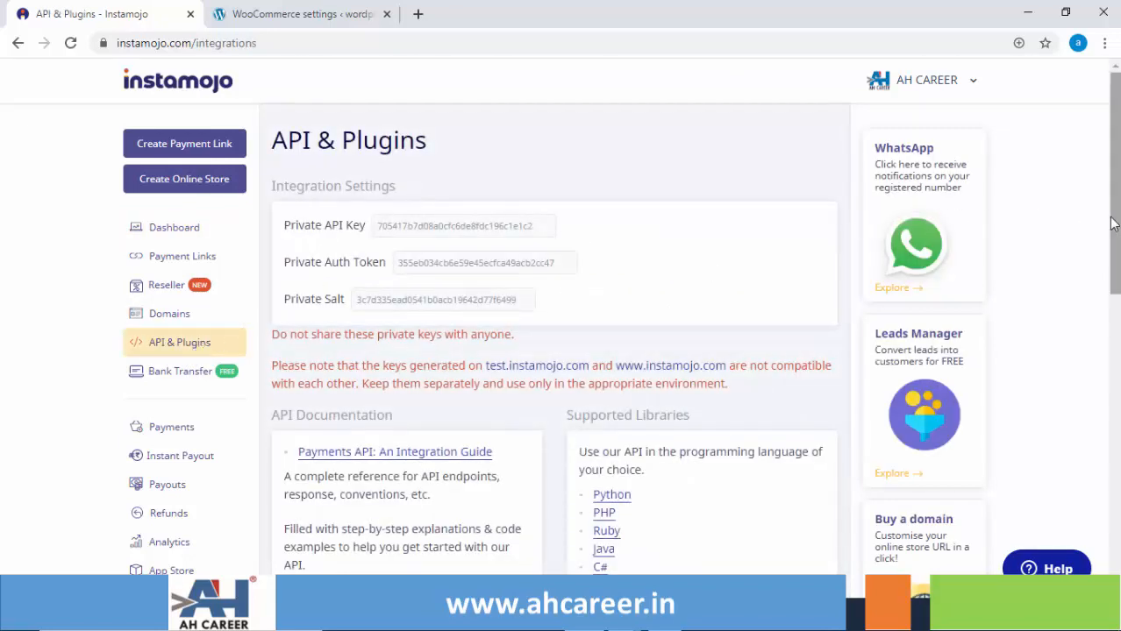
left_click_drag(1113, 223, 1119, 511)
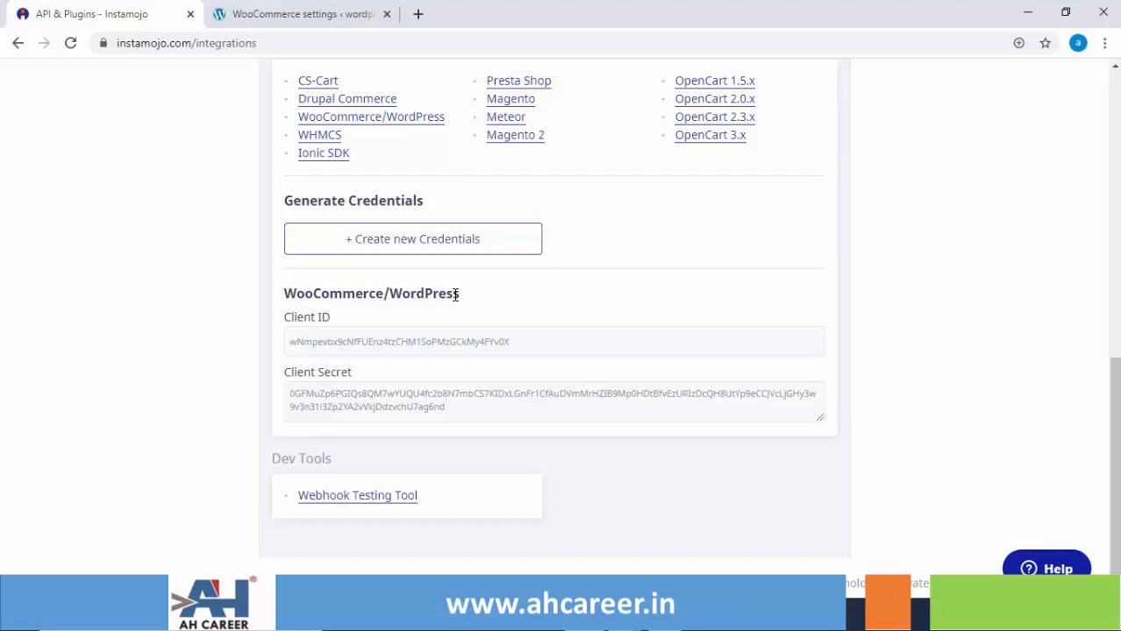
left_click(516, 351)
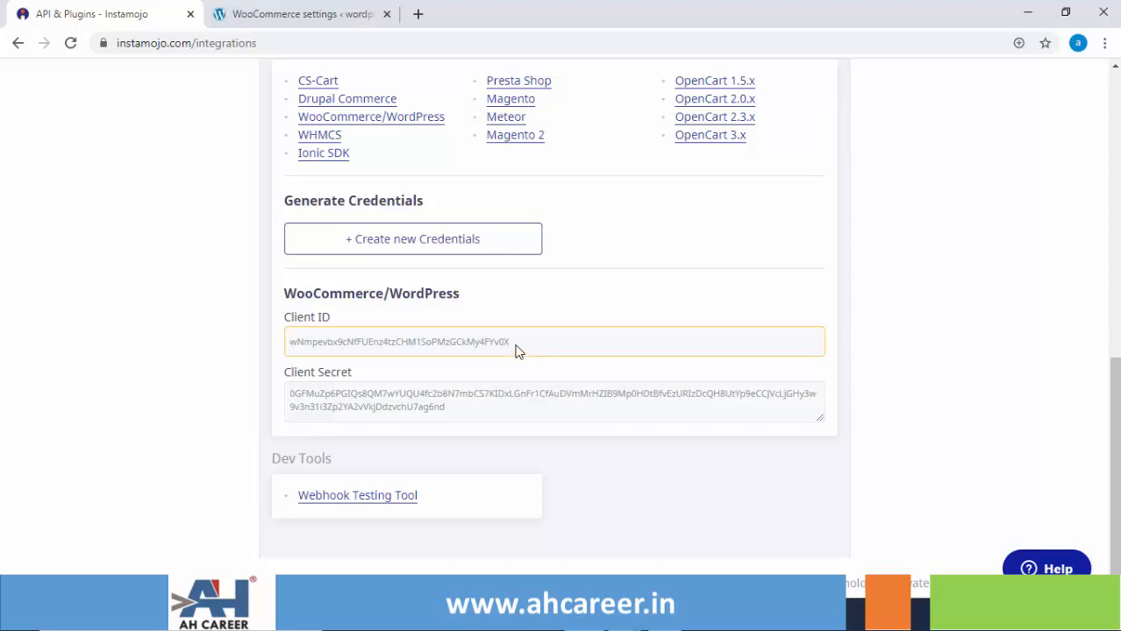
left_click(512, 399)
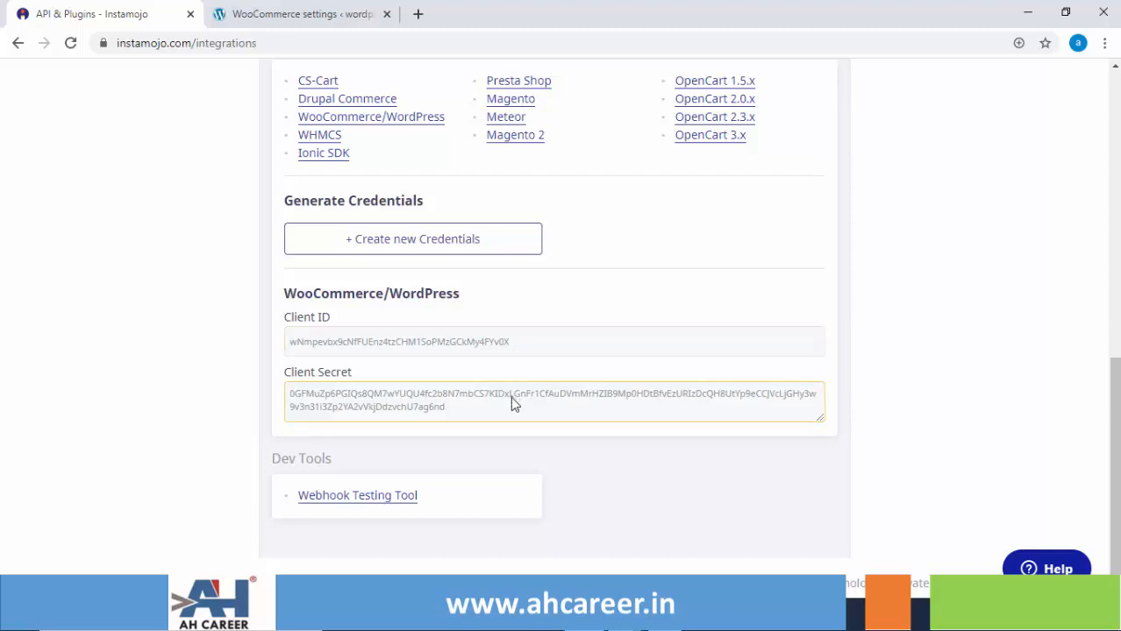
double_click(512, 343)
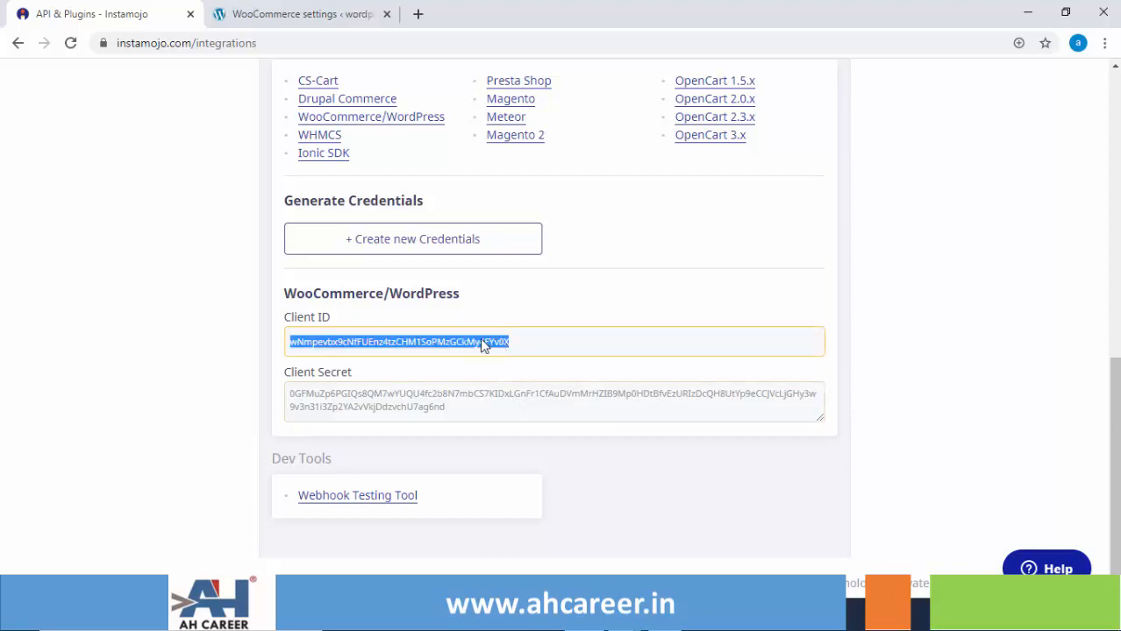
right_click(481, 344)
left_click(509, 352)
Paste the copied Client ID into the WooCommerce Instamojo Client ID field.
left_click(263, 14)
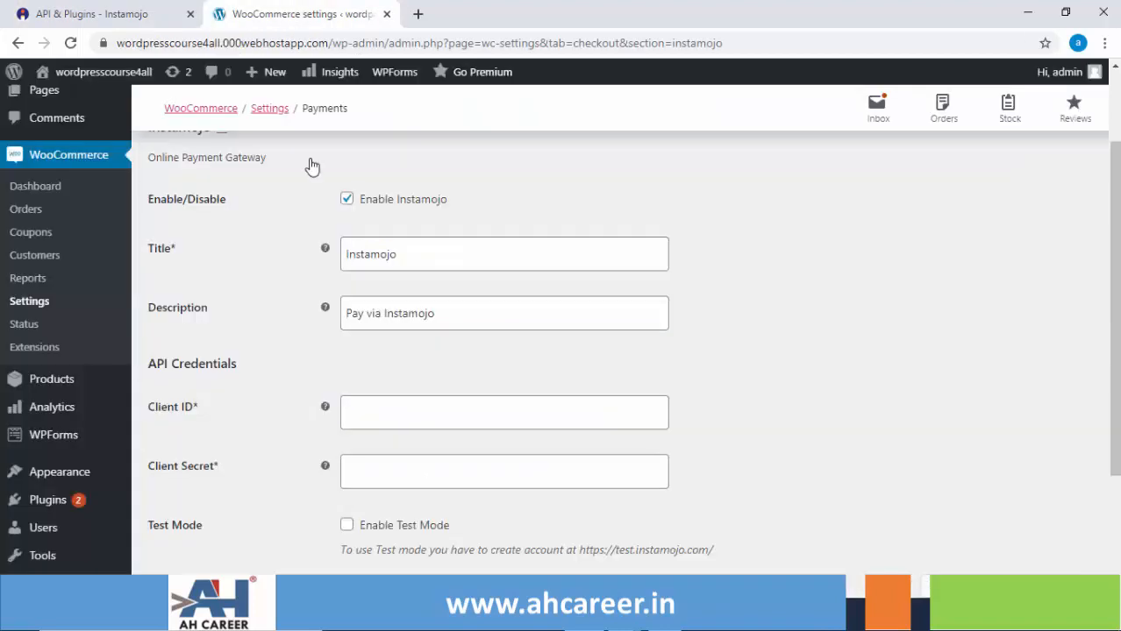
left_click(354, 413)
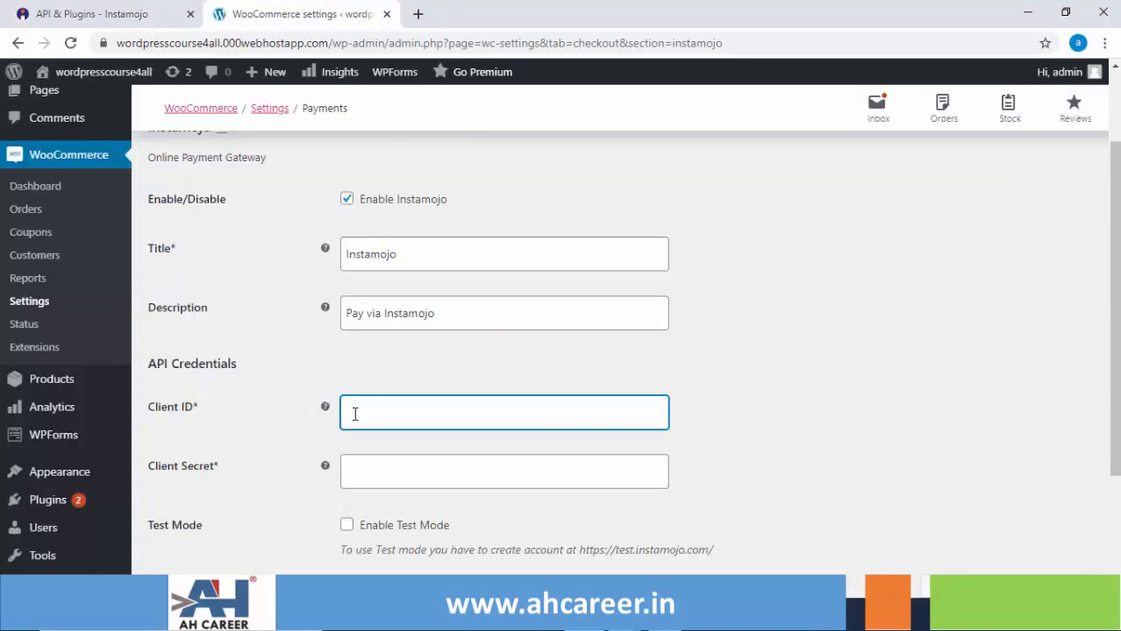
right_click(355, 414)
left_click(413, 286)
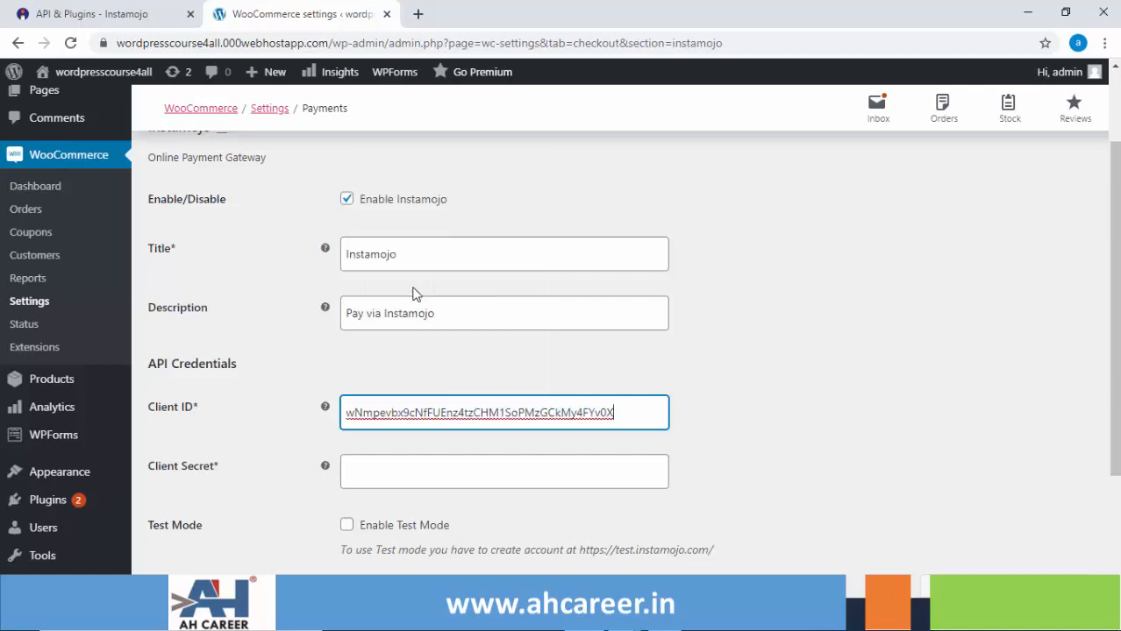
Copy the Client Secret from Instamojo, paste it into Client Secret, and save the settings.
left_click(164, 23)
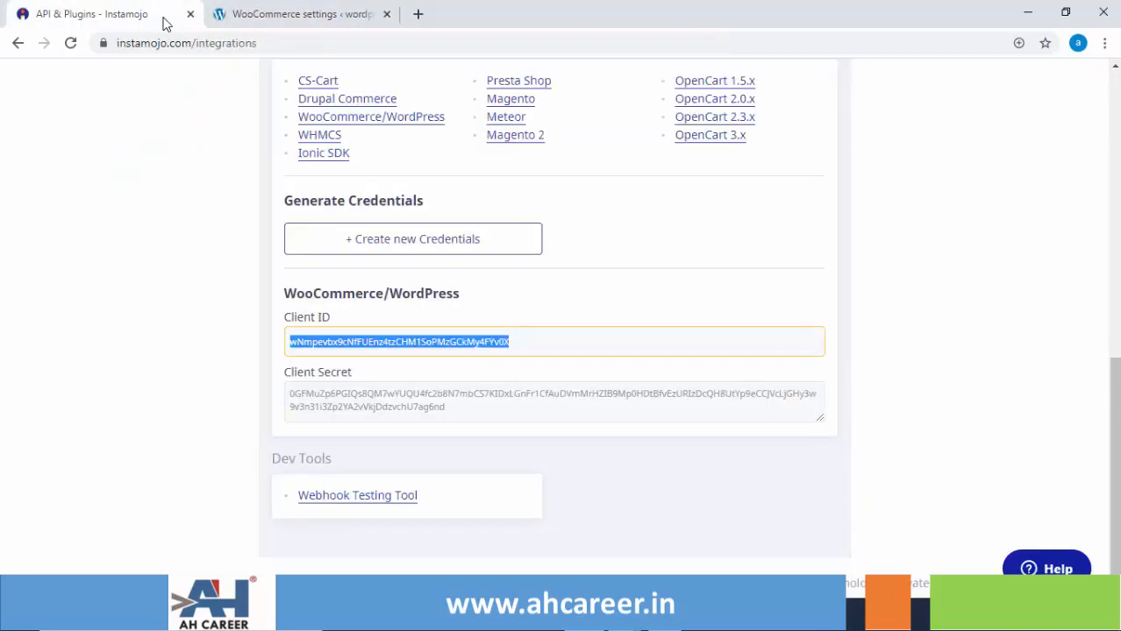
left_click(399, 411)
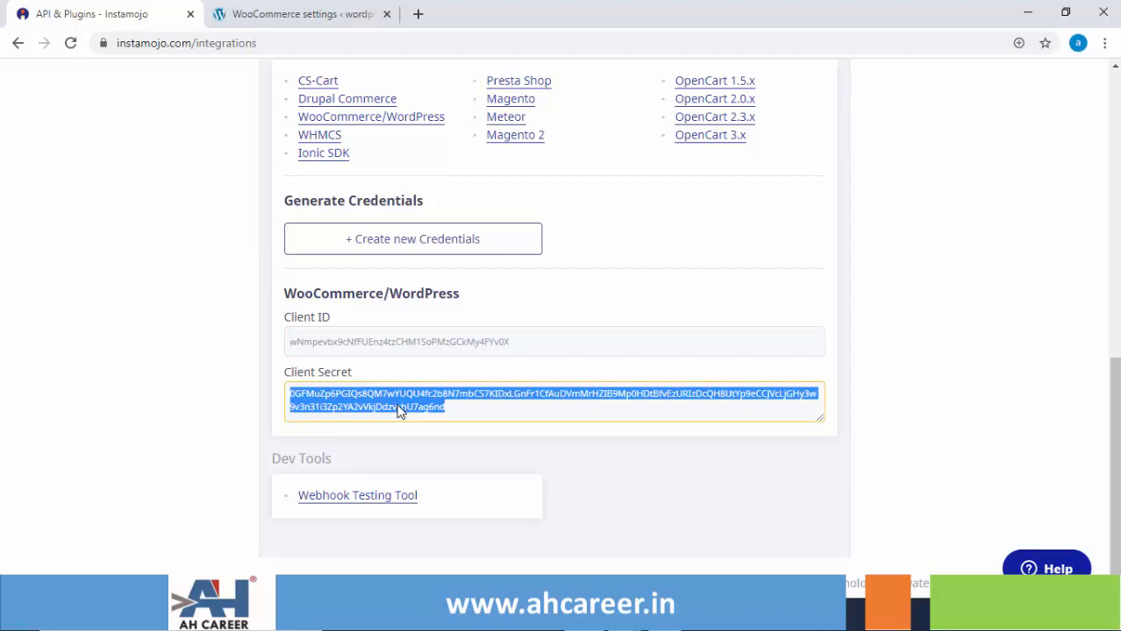
right_click(399, 411)
left_click(426, 418)
left_click(303, 19)
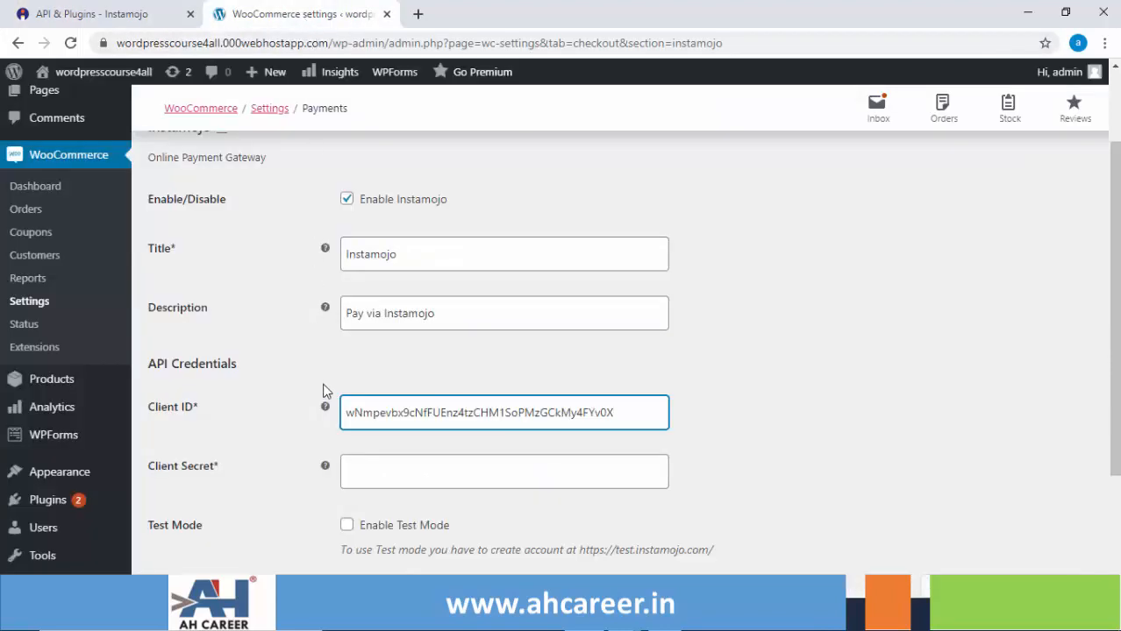
left_click(363, 468)
right_click(363, 469)
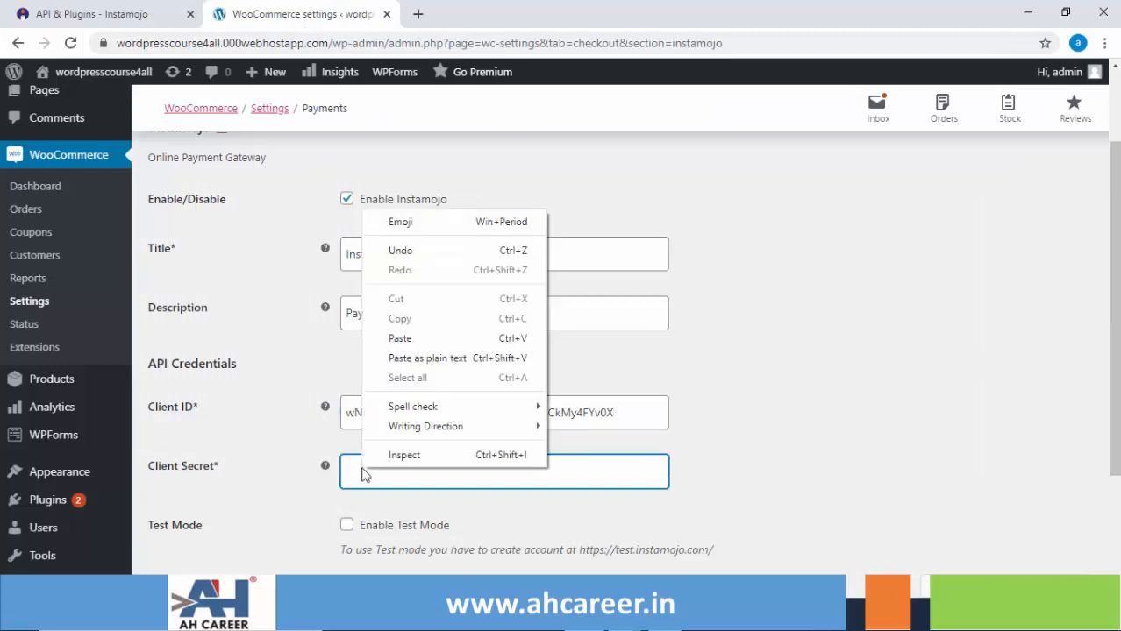
left_click(401, 336)
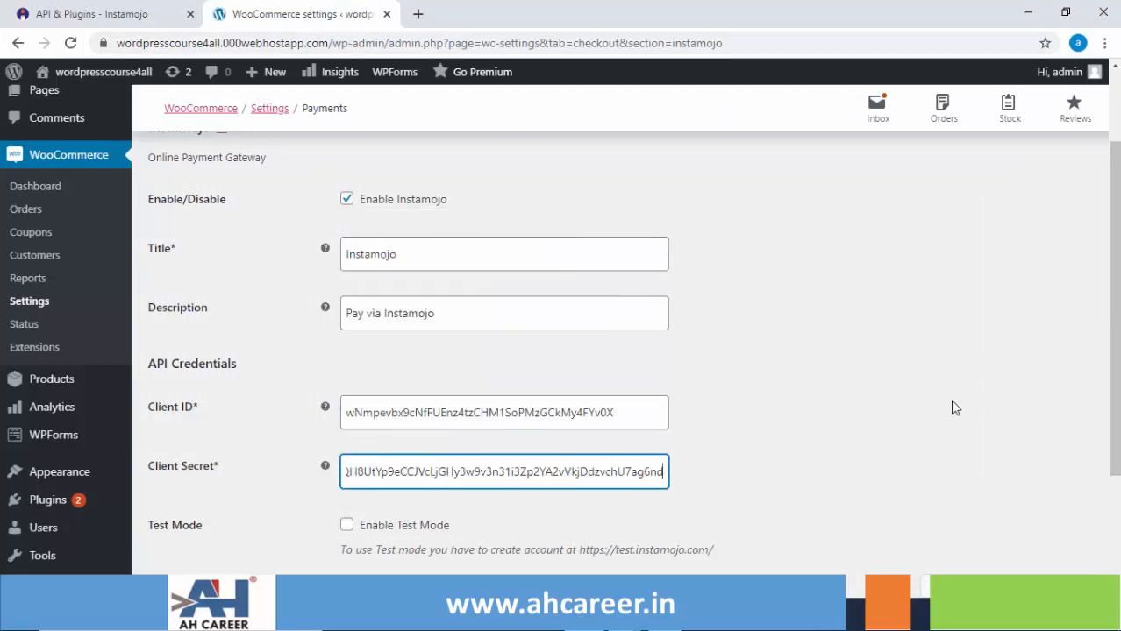
left_click_drag(1117, 429, 1115, 491)
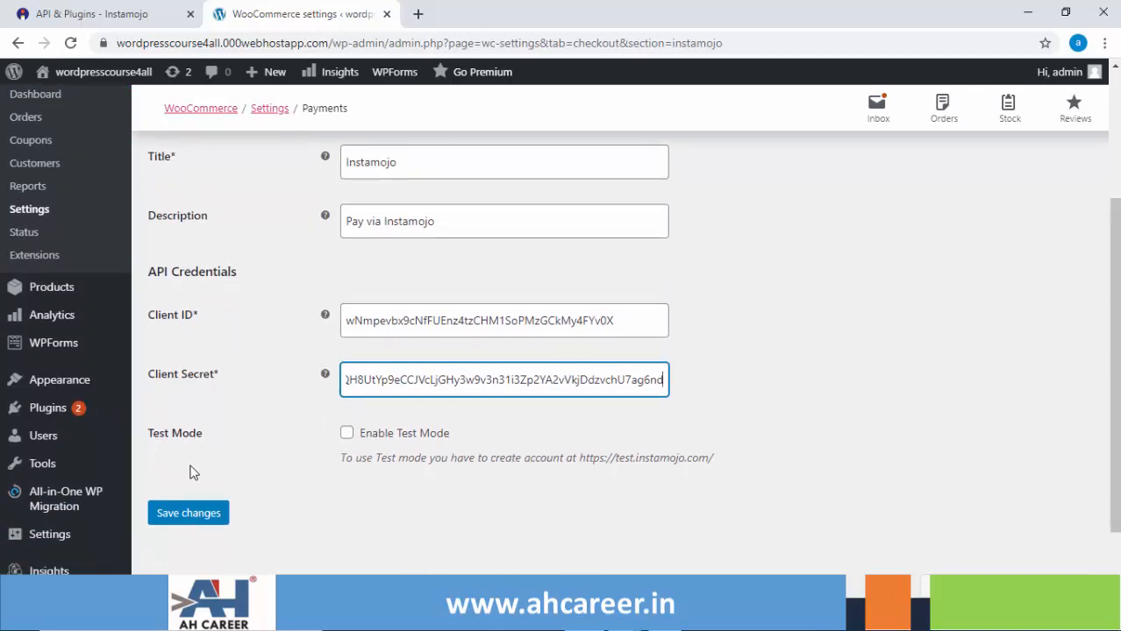
left_click(171, 515)
Save the Instamojo gateway settings so the API credentials are stored.
left_click(171, 518)
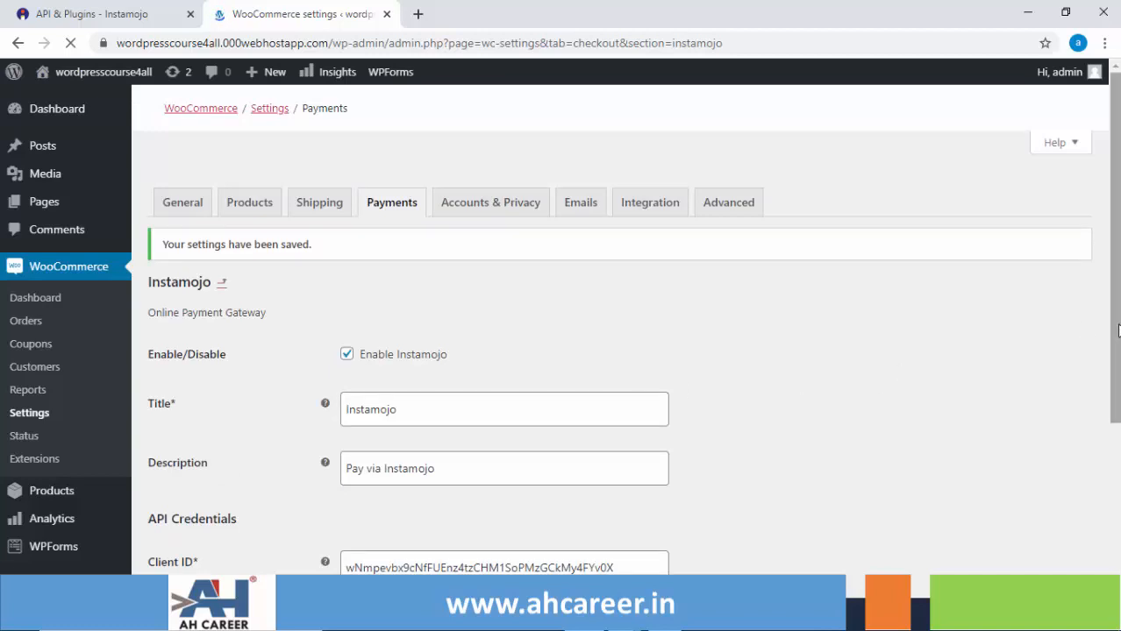
mouse_move(1117, 330)
left_mouse_down()
mouse_move(1117, 492)
mouse_move(1112, 322)
left_mouse_up()
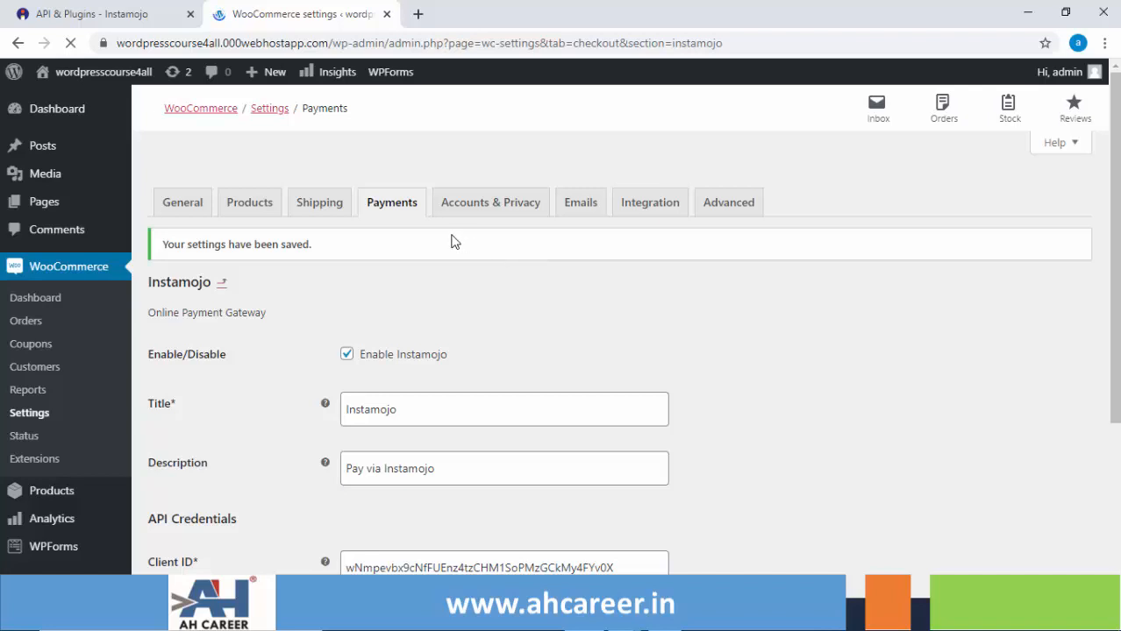
Check the Shipping zones list, then go back to the Payments methods list.
left_click(319, 207)
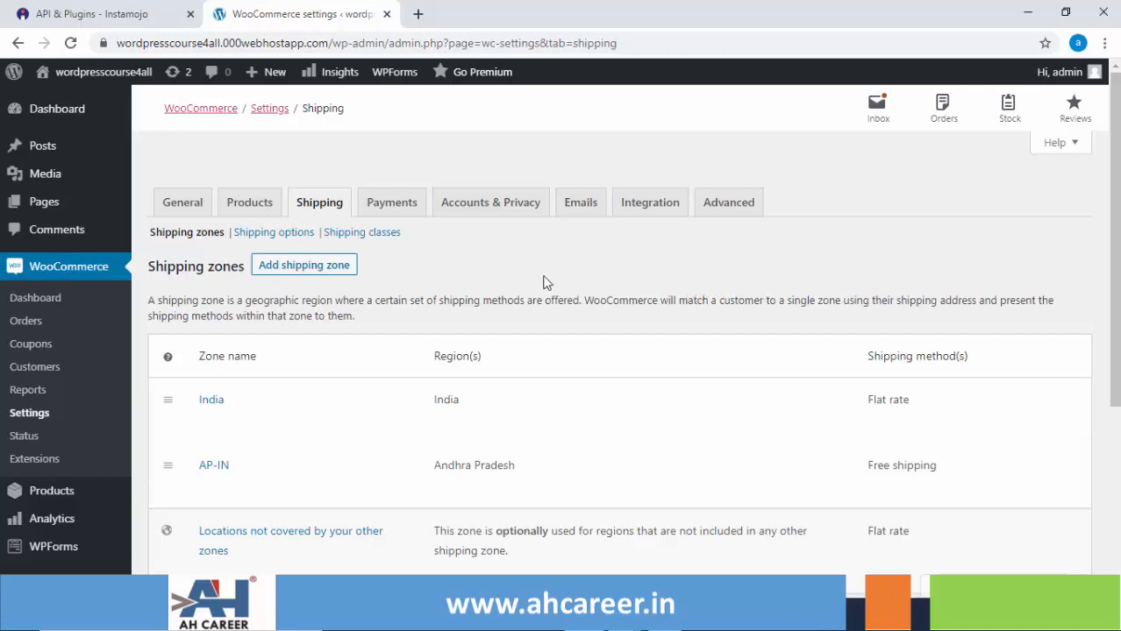
left_click(405, 212)
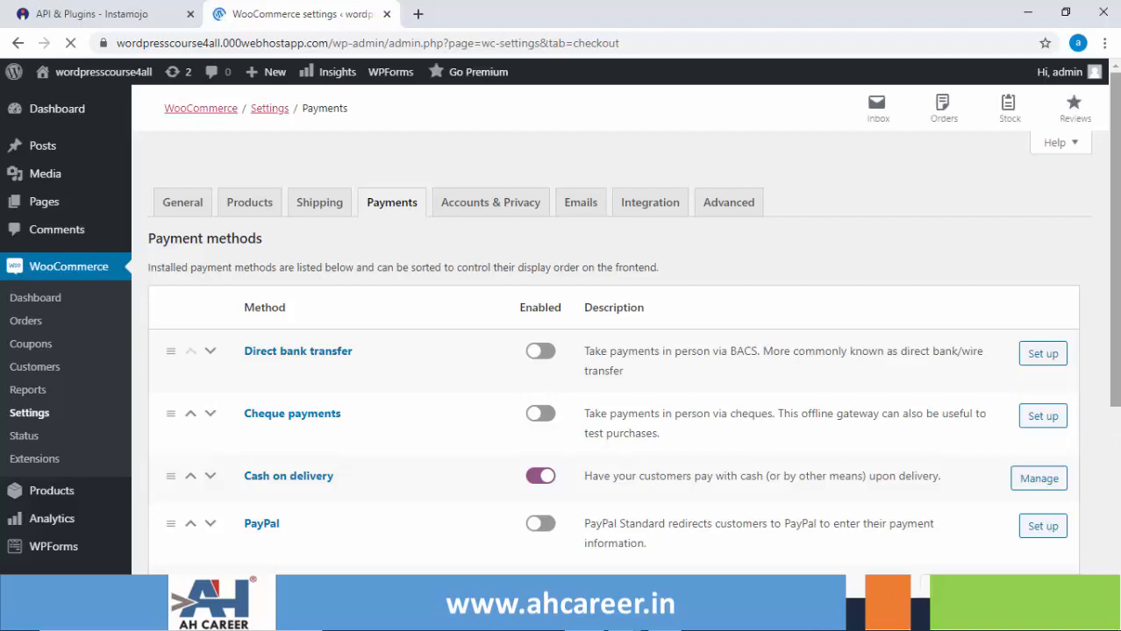
Reopen Instamojo settings and confirm it is enabled, with title, description and Client ID filled.
left_click_drag(1114, 219, 1114, 311)
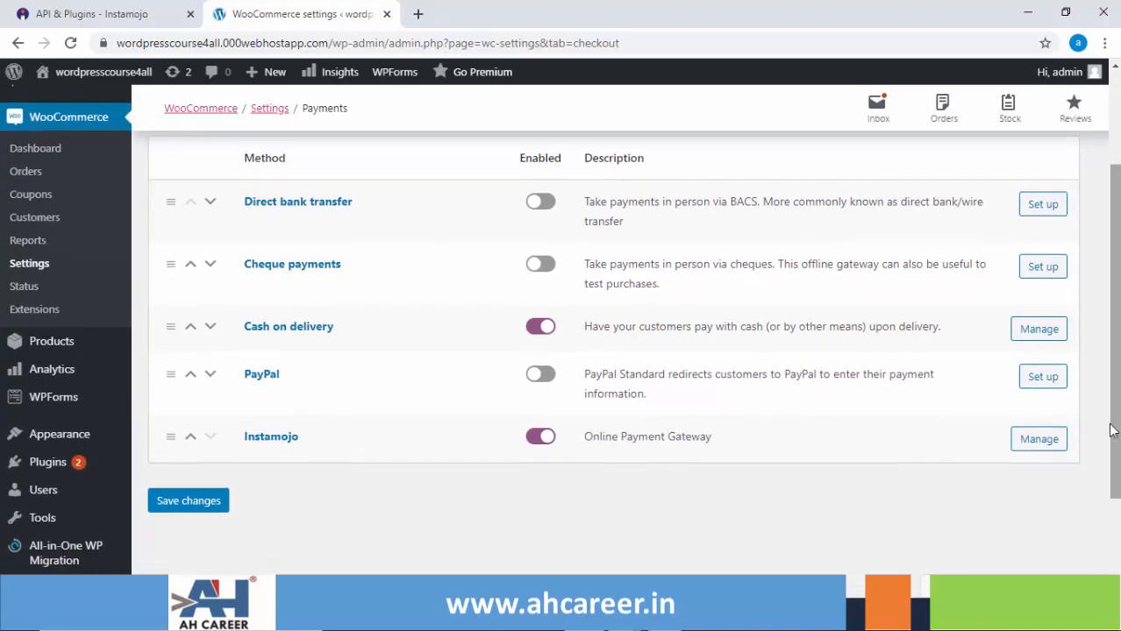
left_click(1032, 449)
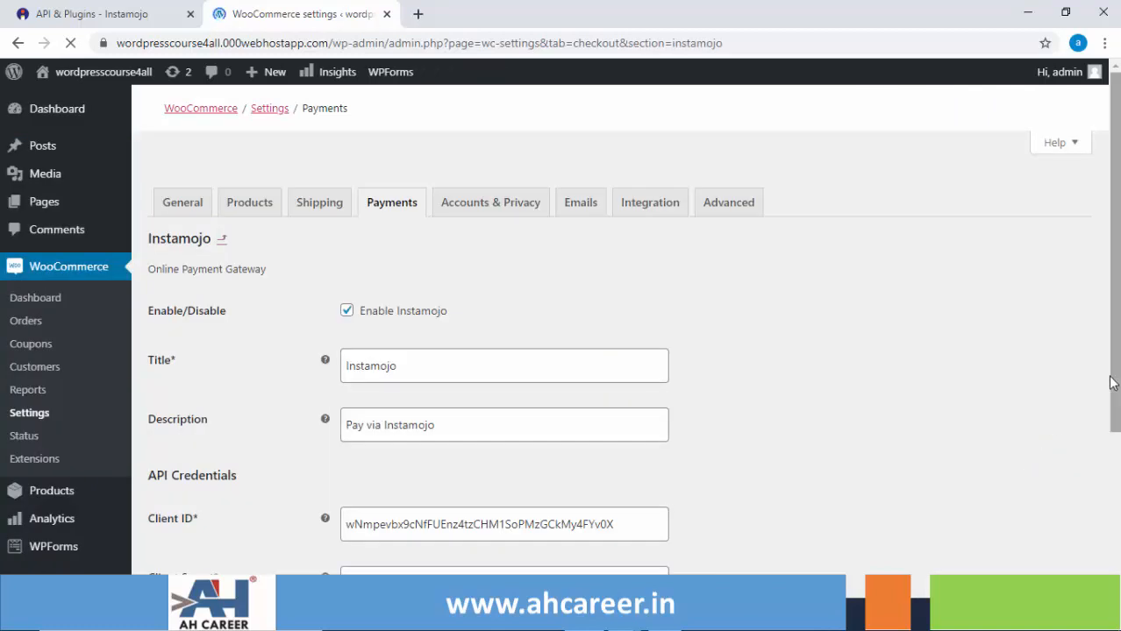
left_click_drag(1114, 381, 1114, 514)
scroll(1116, 363, "up", 3)
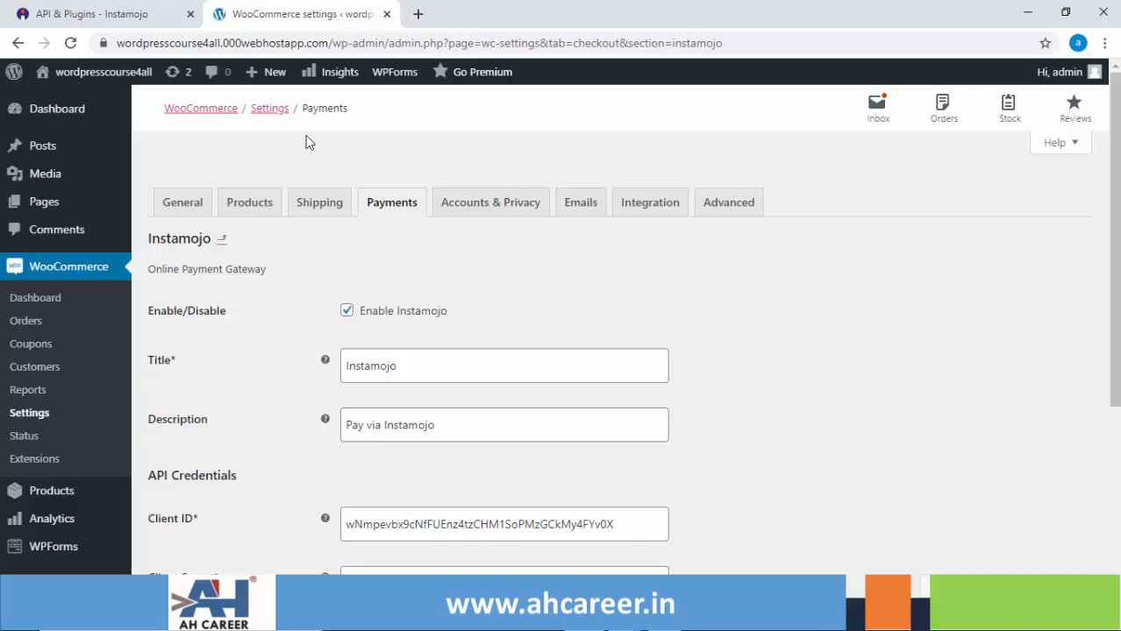
mouse_move(77, 79)
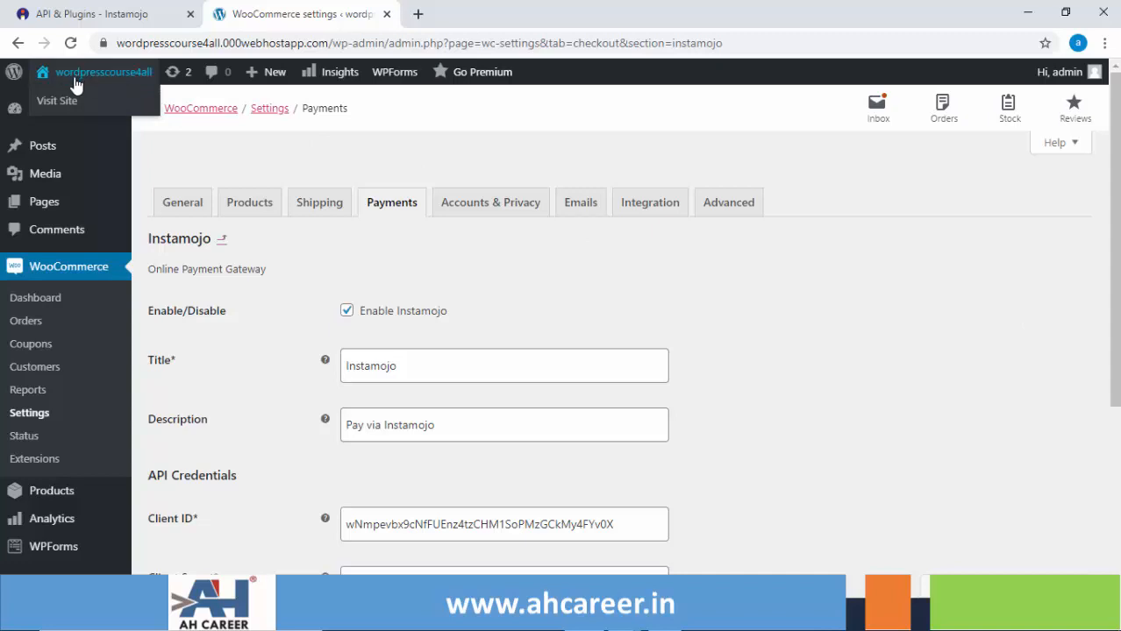
Open the live storefront in a new tab and add Mobile 1 (₹15,000.00) to the basket.
right_click(63, 108)
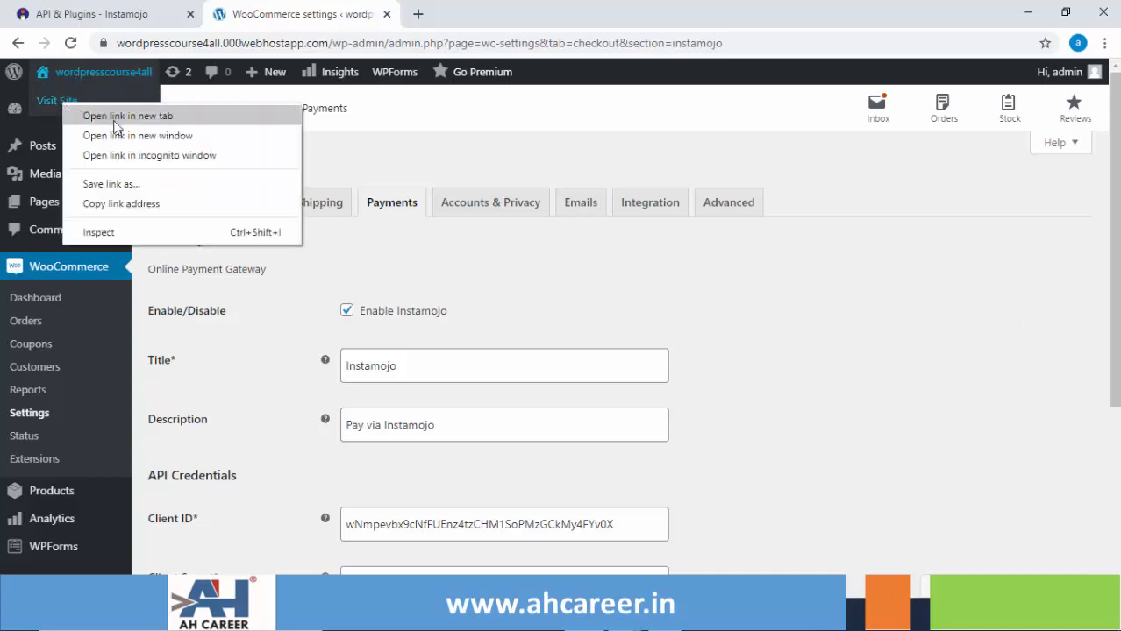
left_click(96, 113)
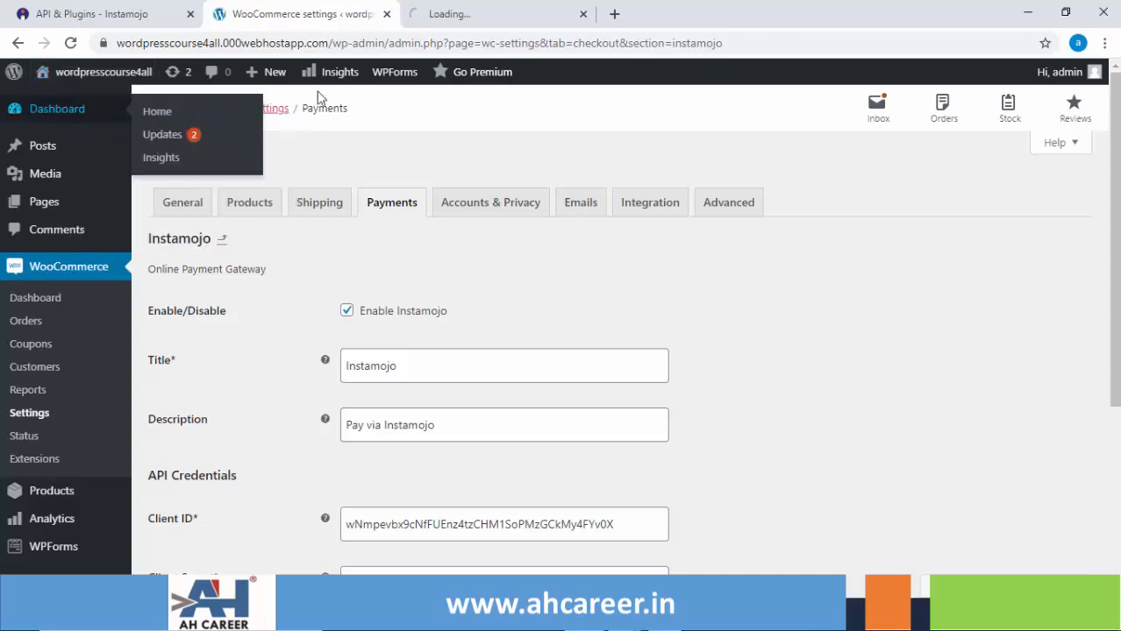
left_click(469, 17)
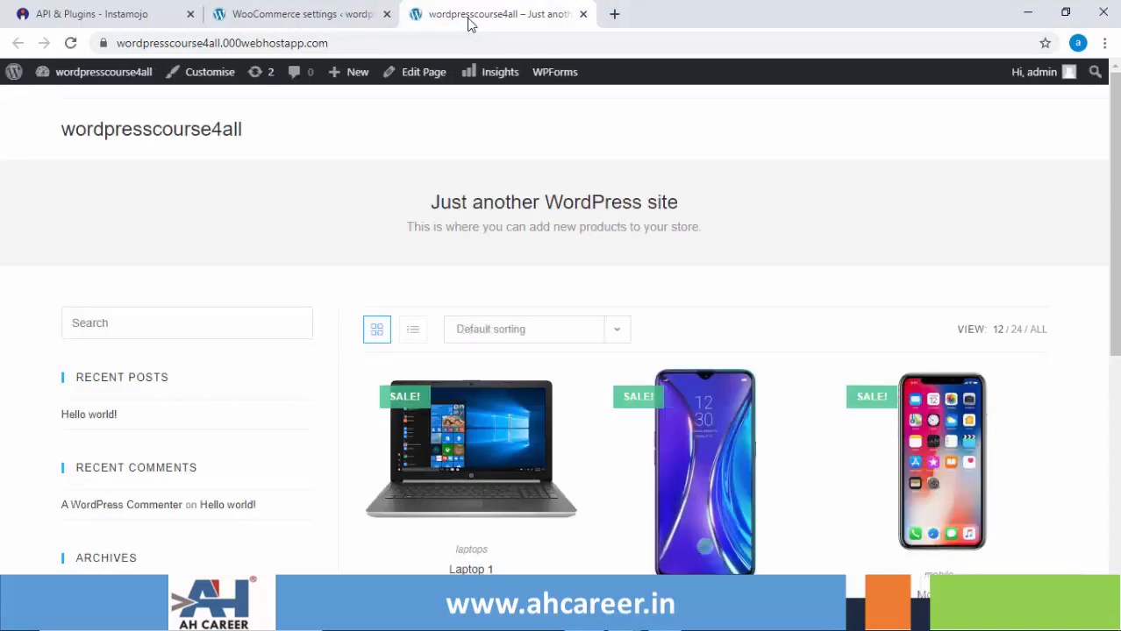
scroll(1113, 255, "down", 2)
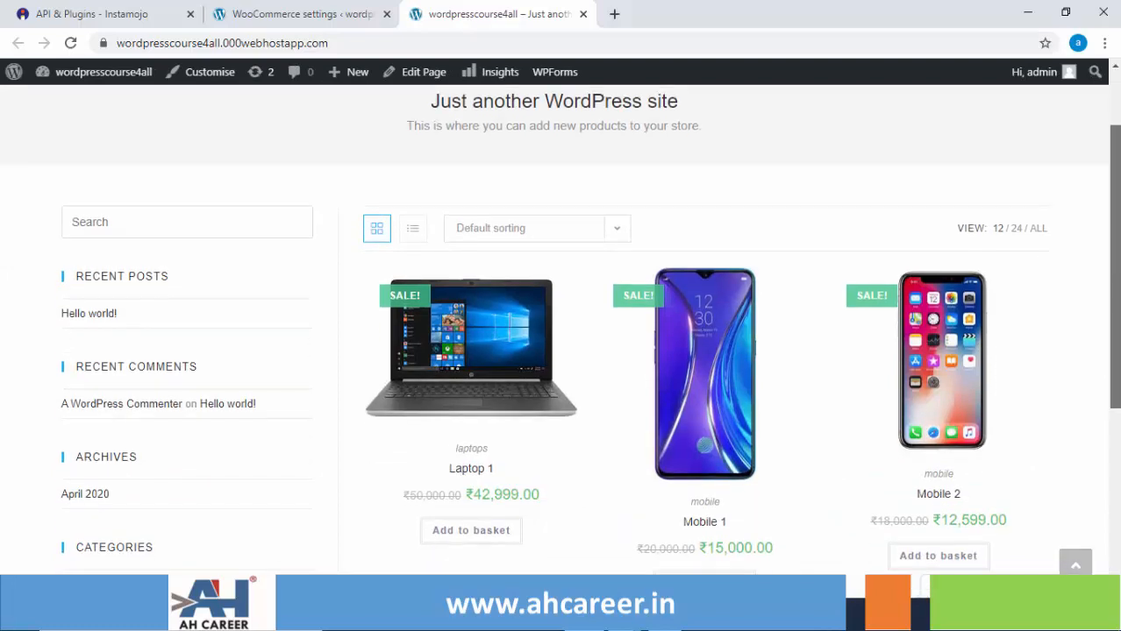
scroll(1116, 367, "down", 2)
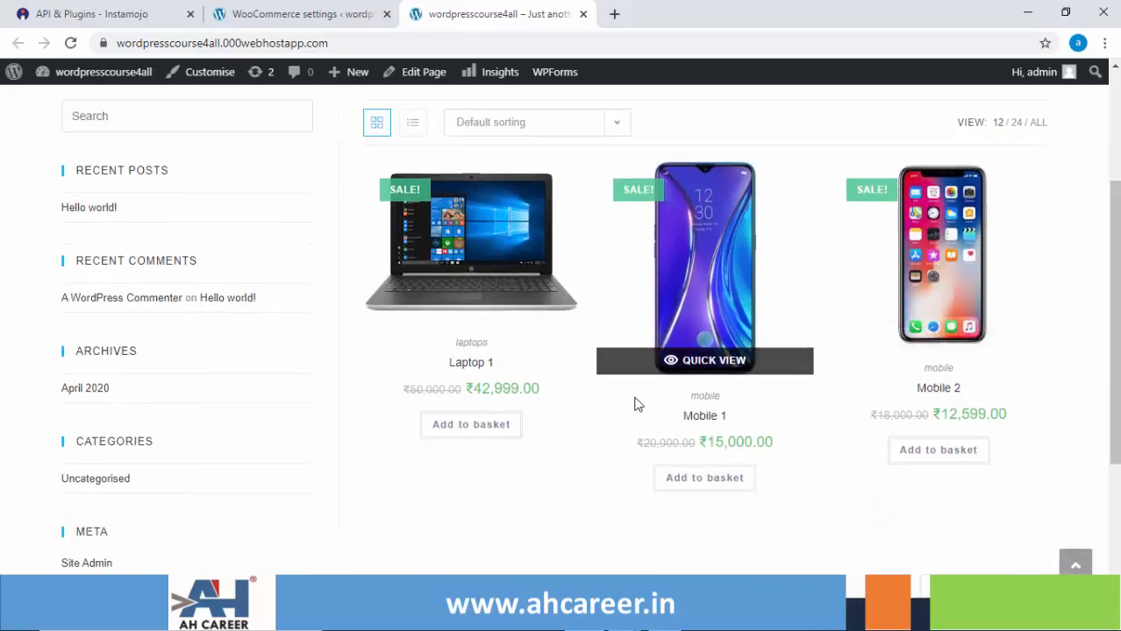
left_click(699, 479)
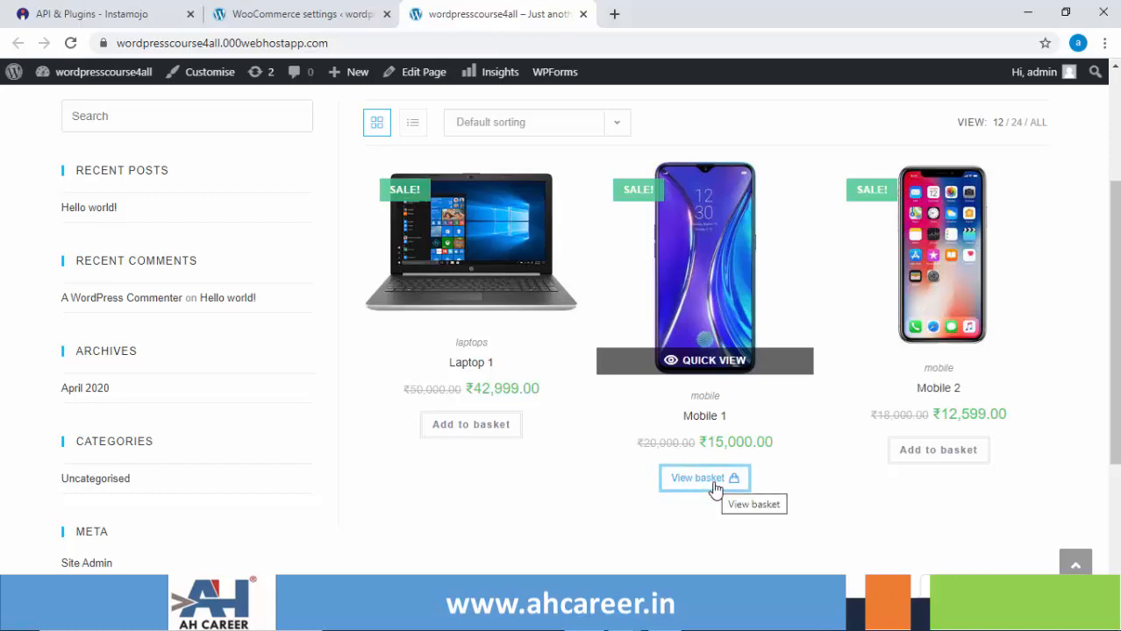
Go from the basket with Mobile 1 × 1 through Basket totals to the checkout page.
left_click(714, 485)
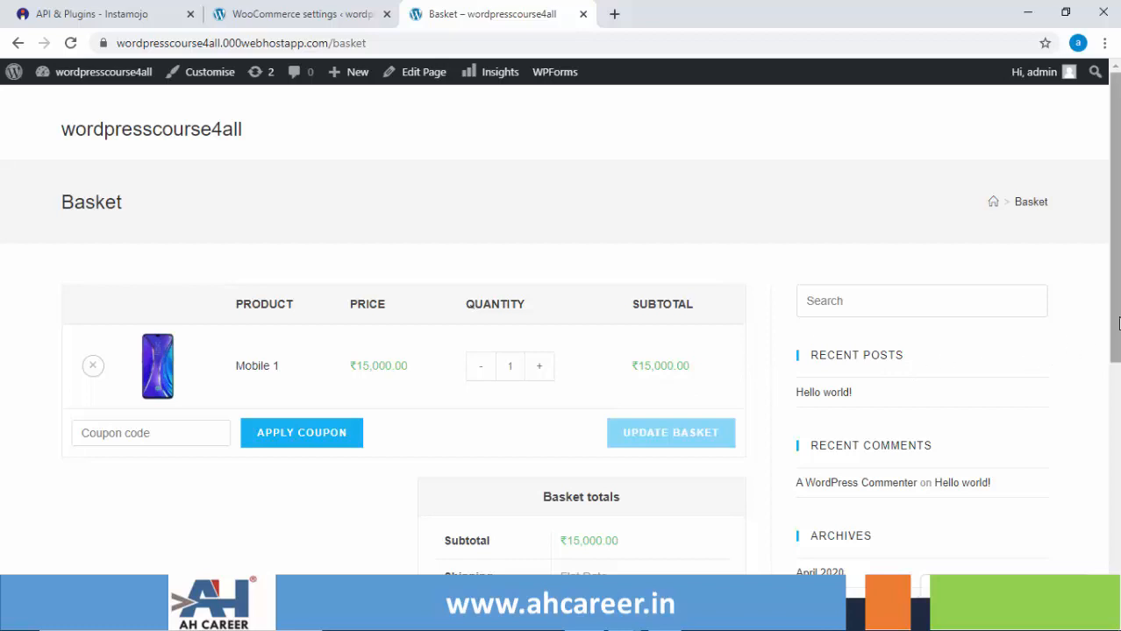
scroll(1117, 325, "down", 2)
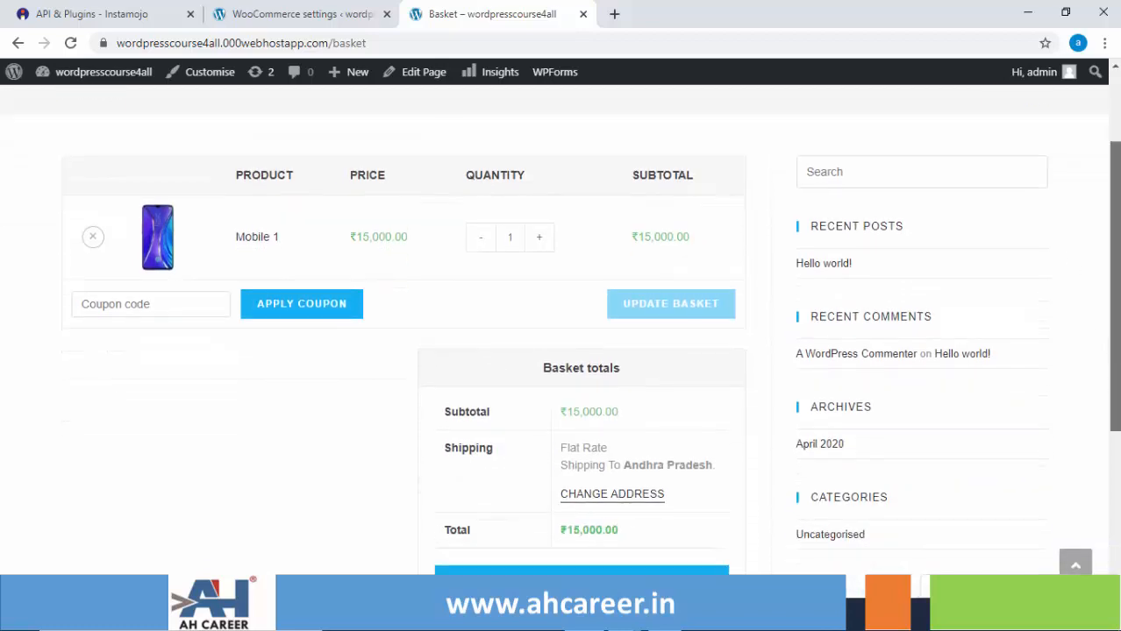
scroll(1117, 325, "down", 2)
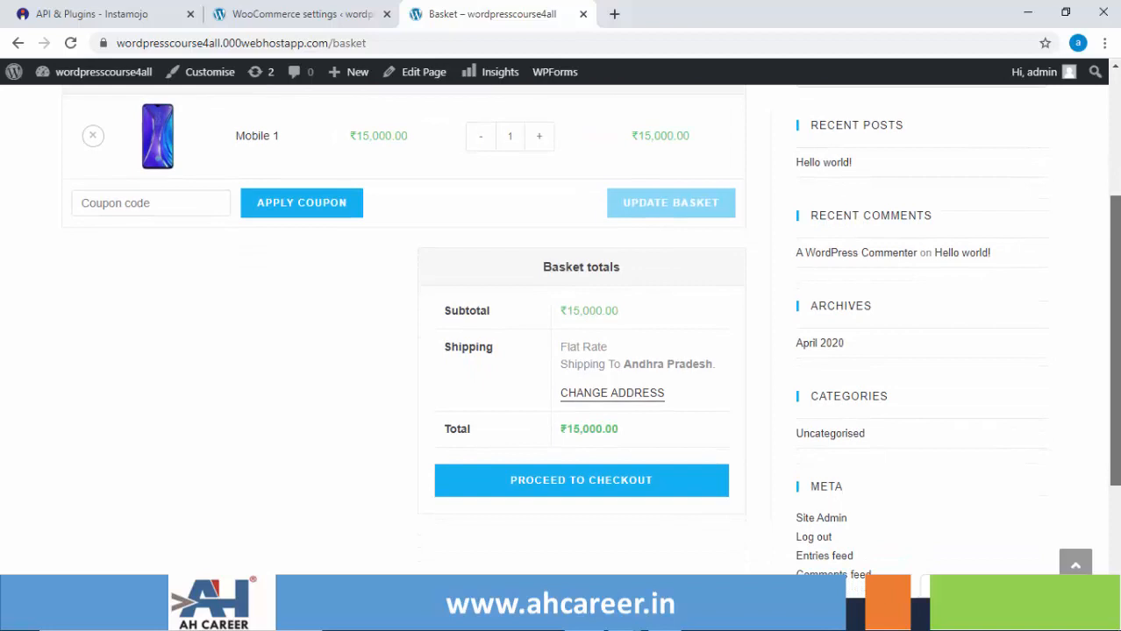
left_click(605, 485)
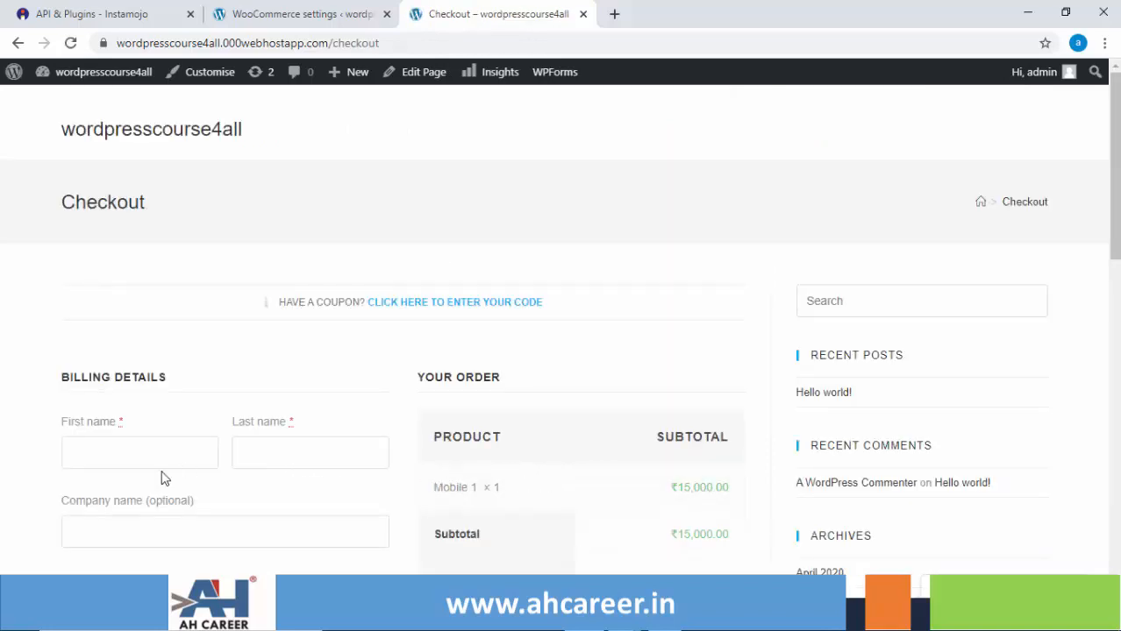
Enter the customer's first name, last name and street address in the billing form.
left_click(103, 446)
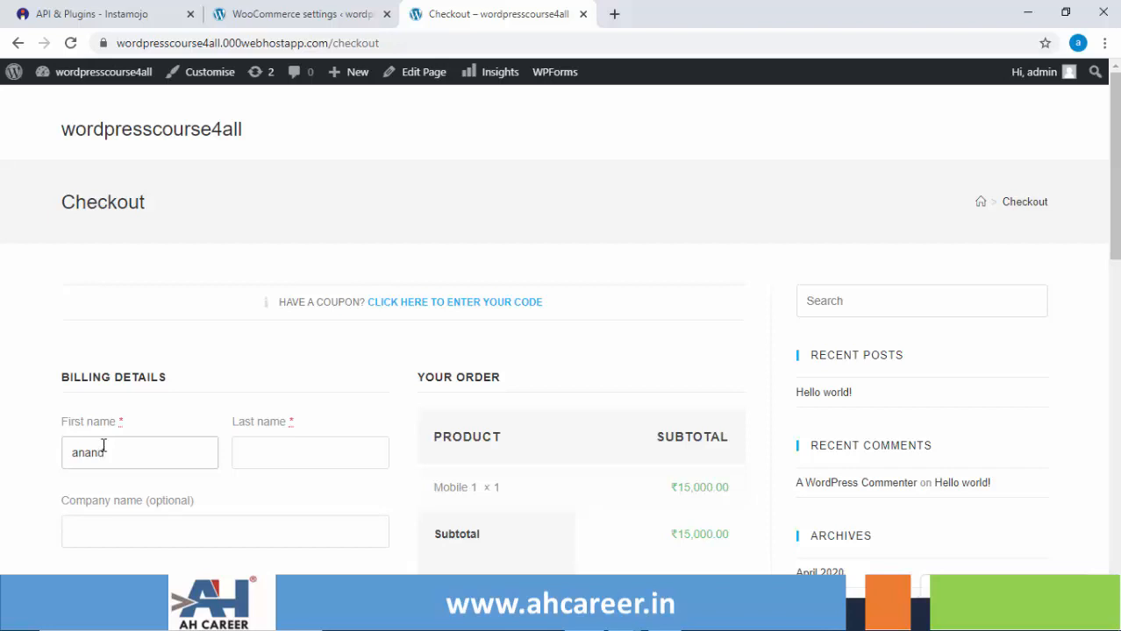
key("Tab")
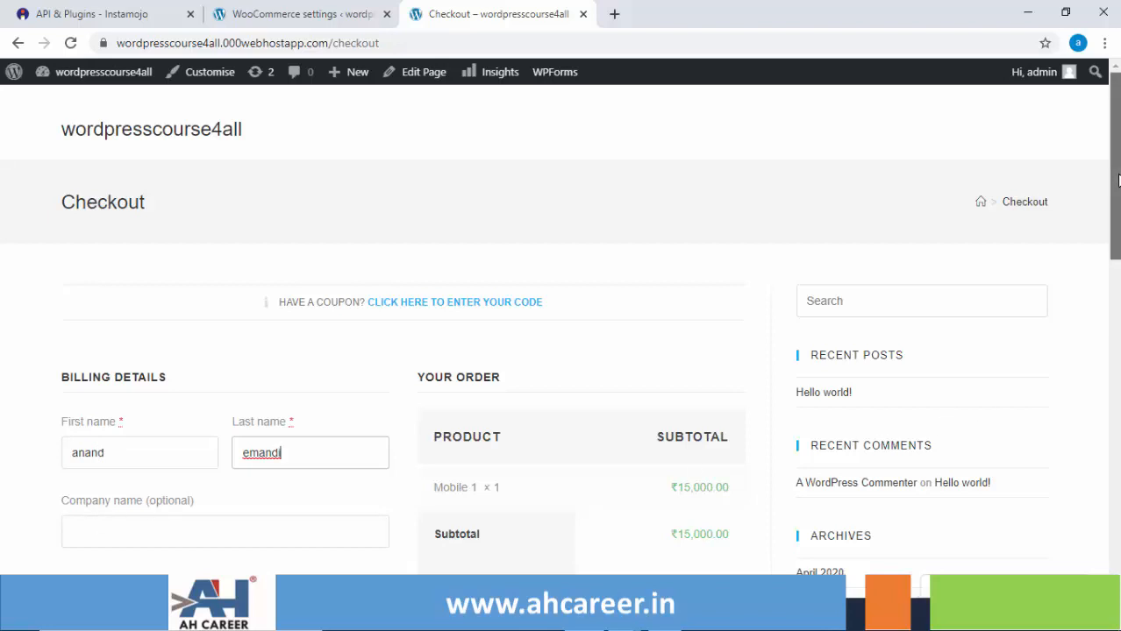
scroll(1117, 184, "down", 3)
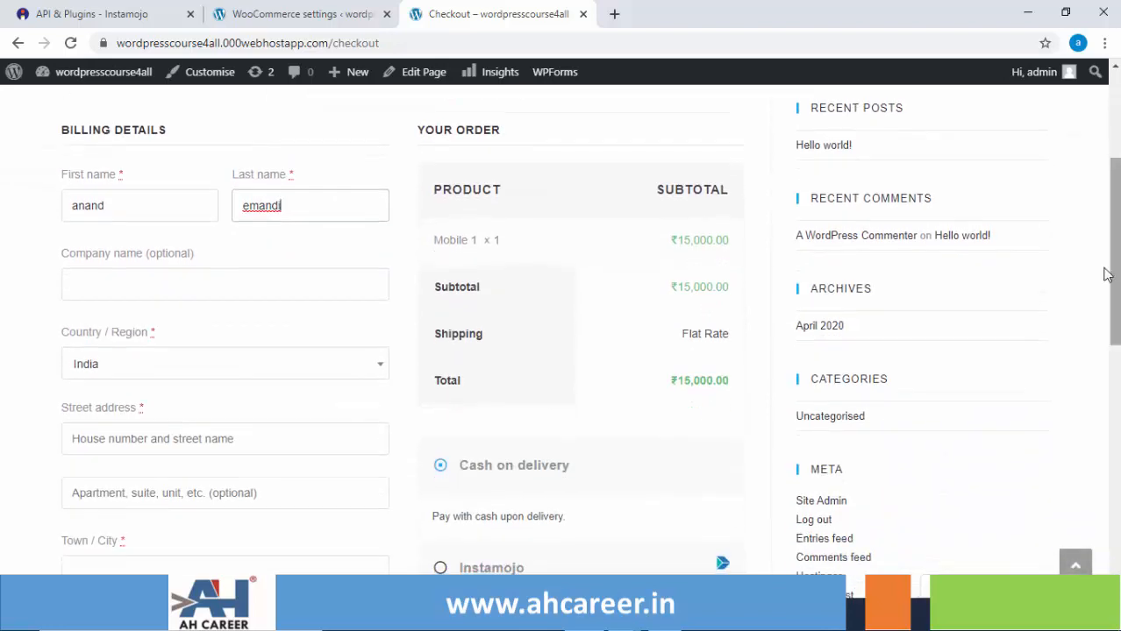
left_click(179, 440)
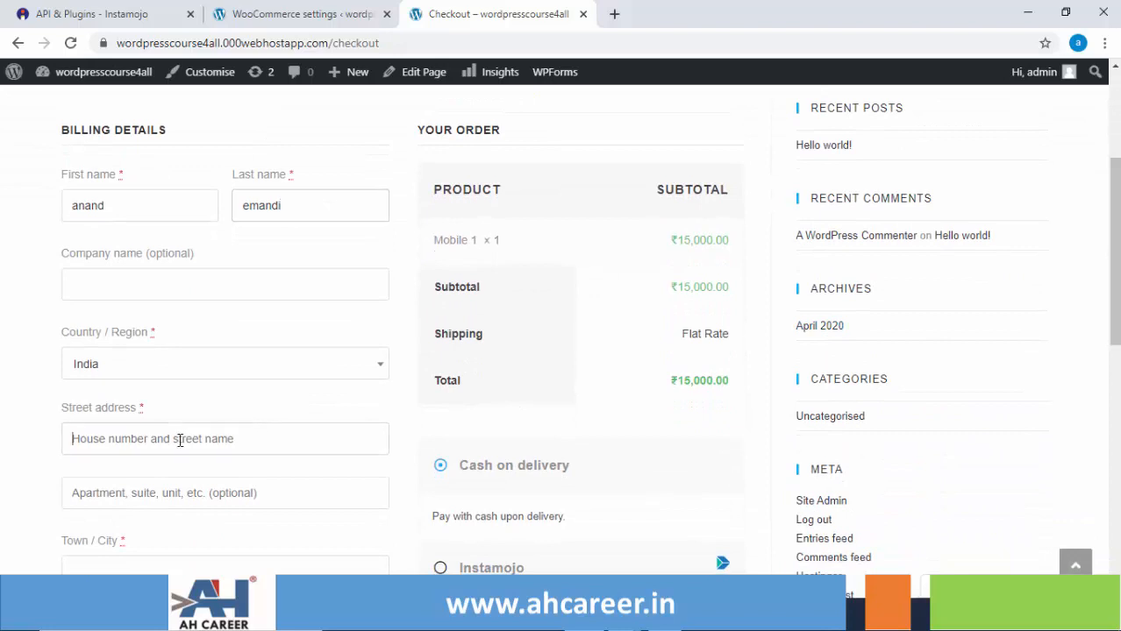
type("1-2-3")
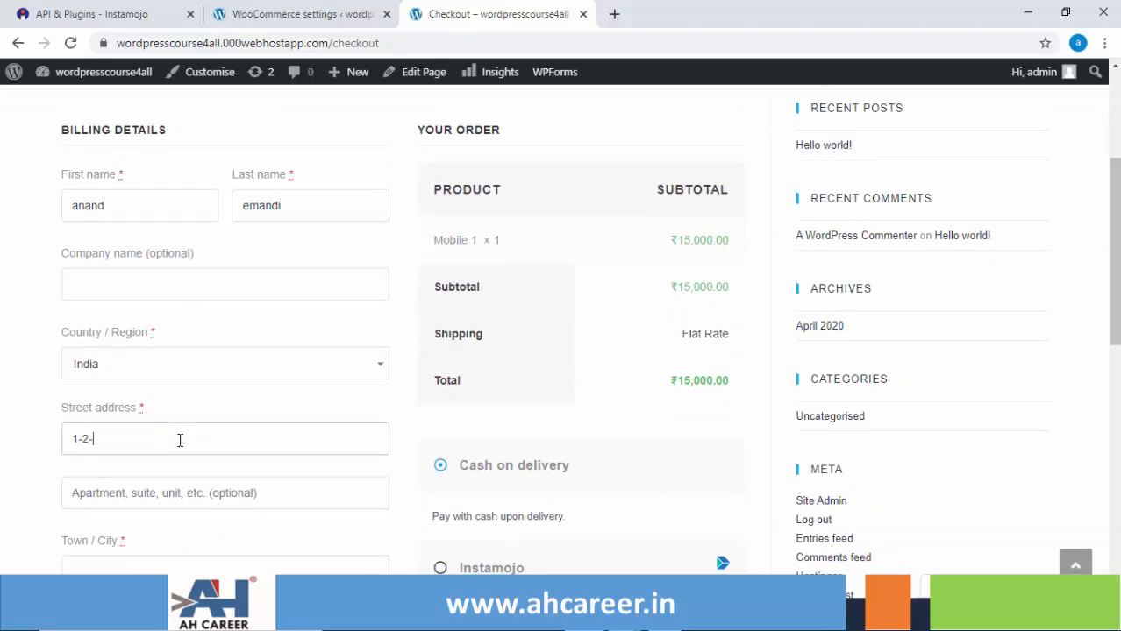
Fill Town/City, Postcode and Phone from the browser's saved autofill suggestions.
left_click(159, 572)
left_click(156, 537)
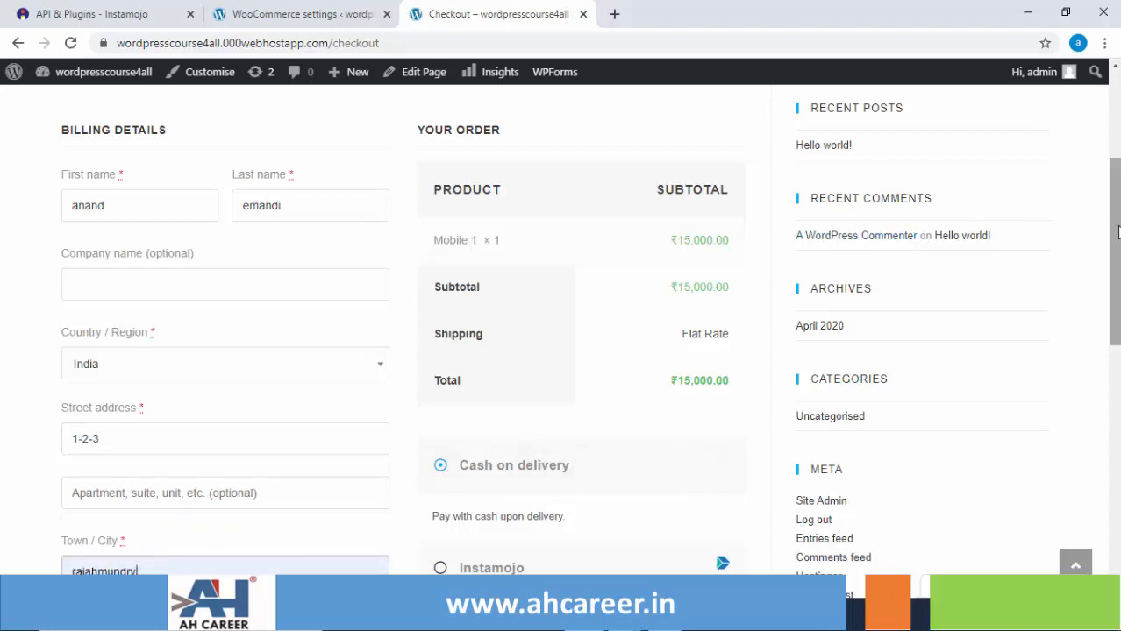
left_click_drag(1114, 235, 1116, 317)
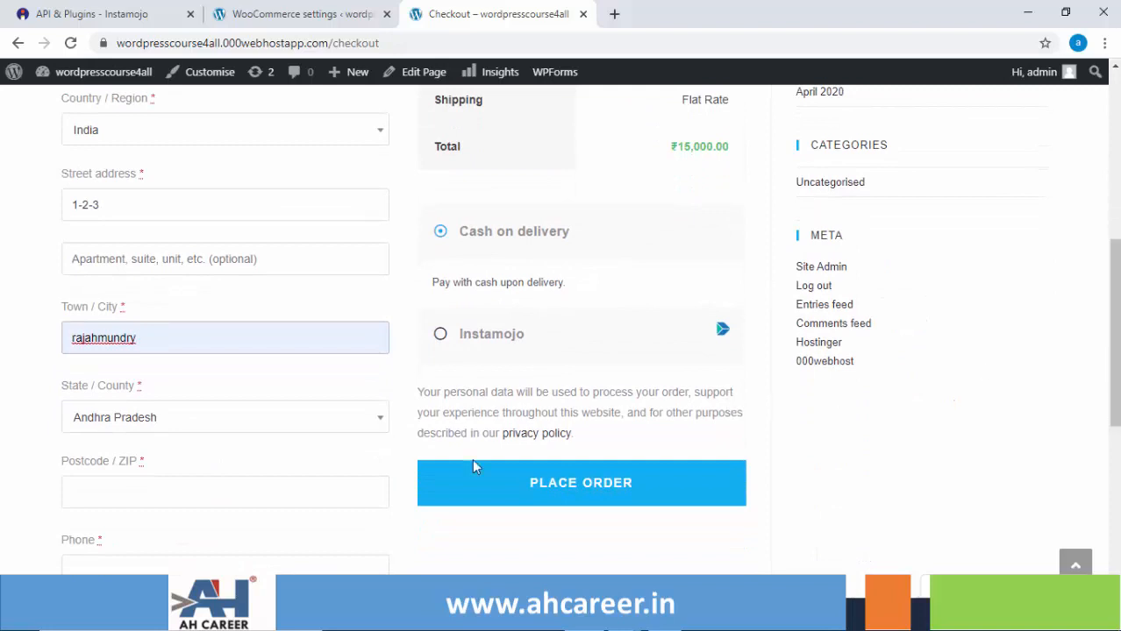
left_click(119, 489)
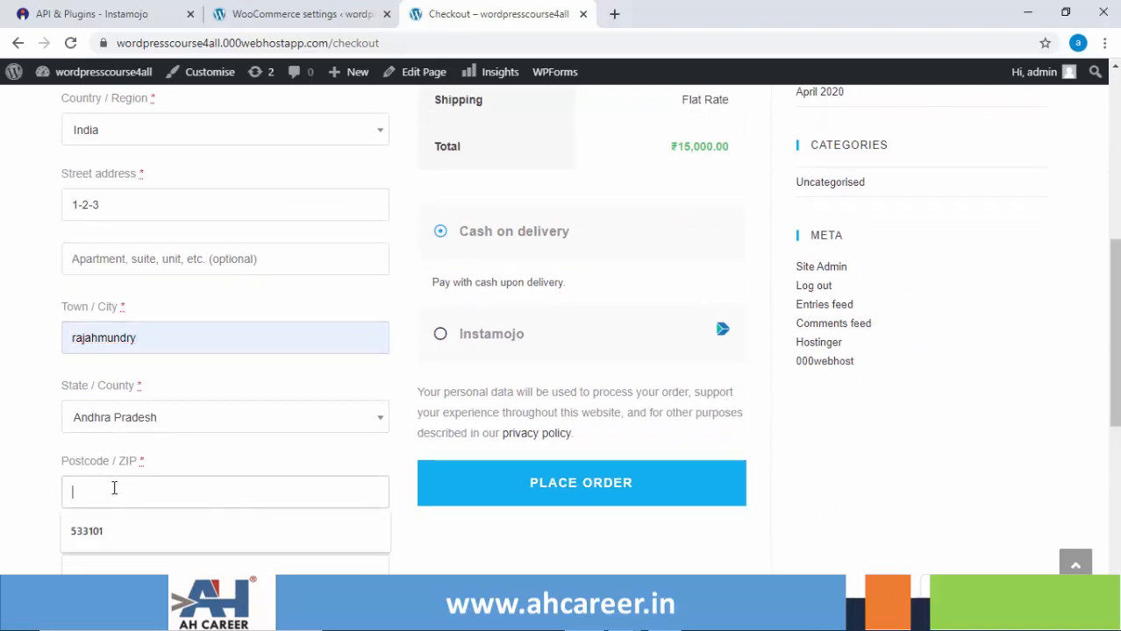
left_click(98, 530)
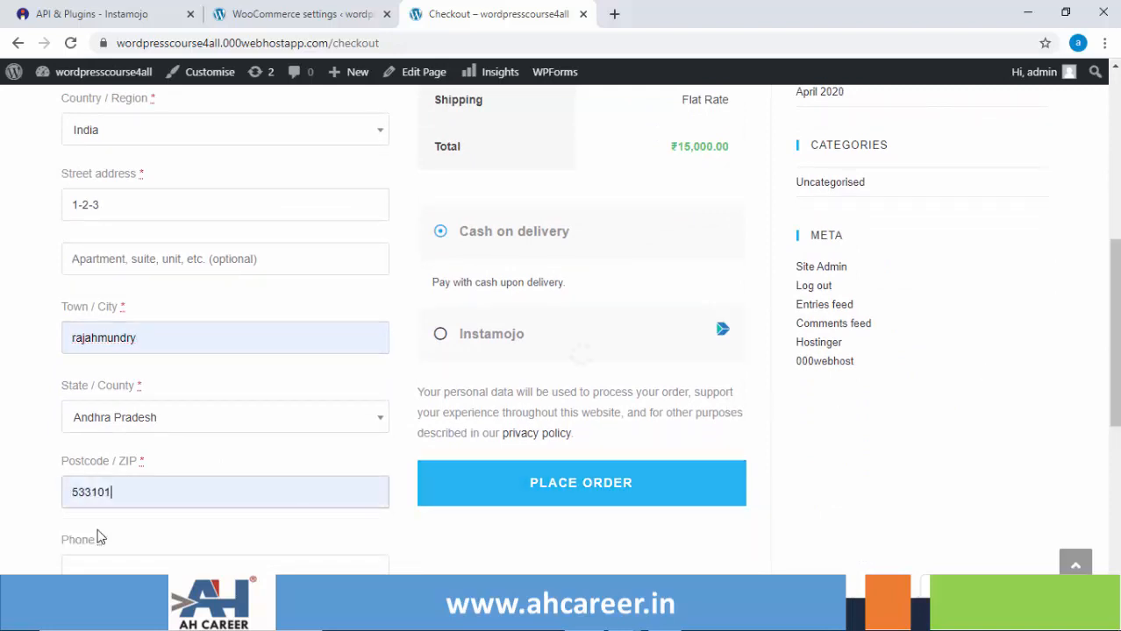
left_click(125, 566)
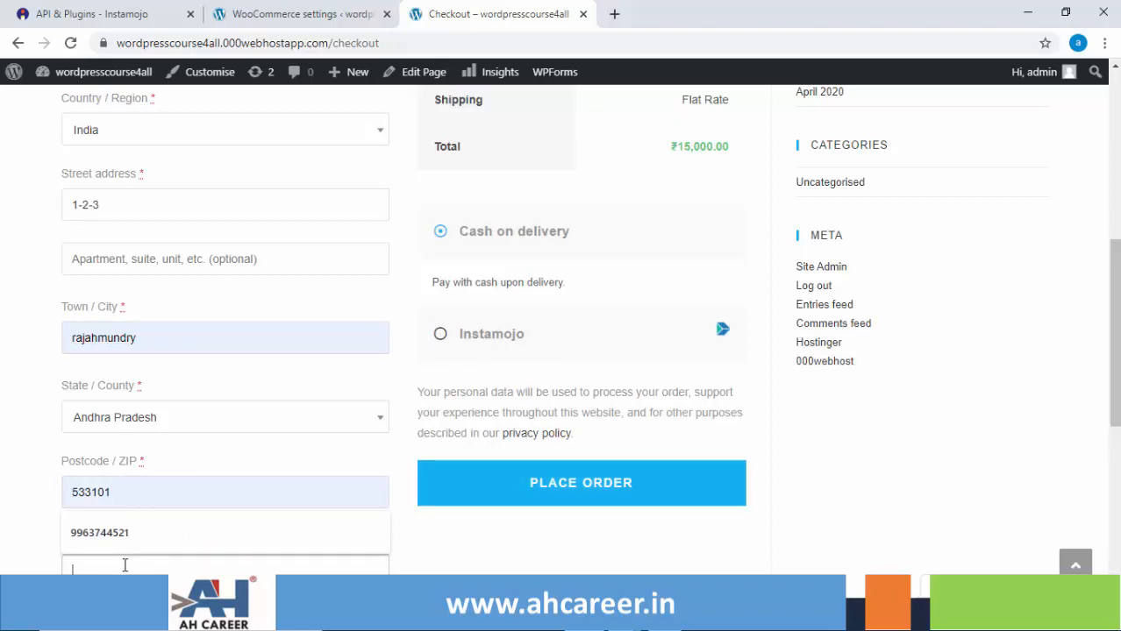
left_click(118, 530)
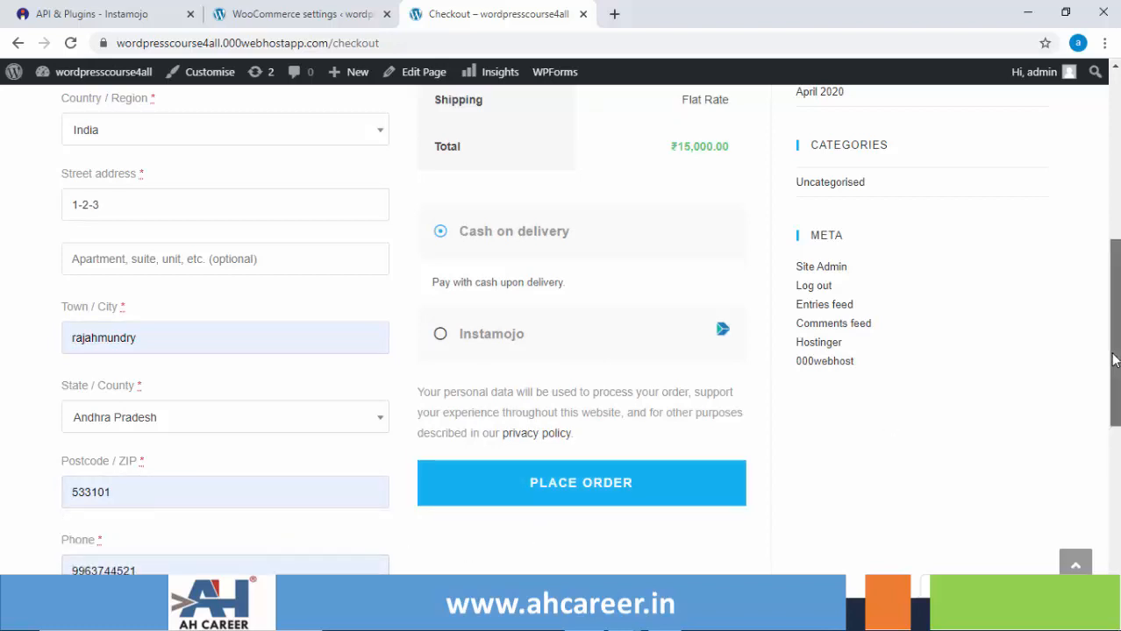
left_click_drag(1115, 353, 1115, 330)
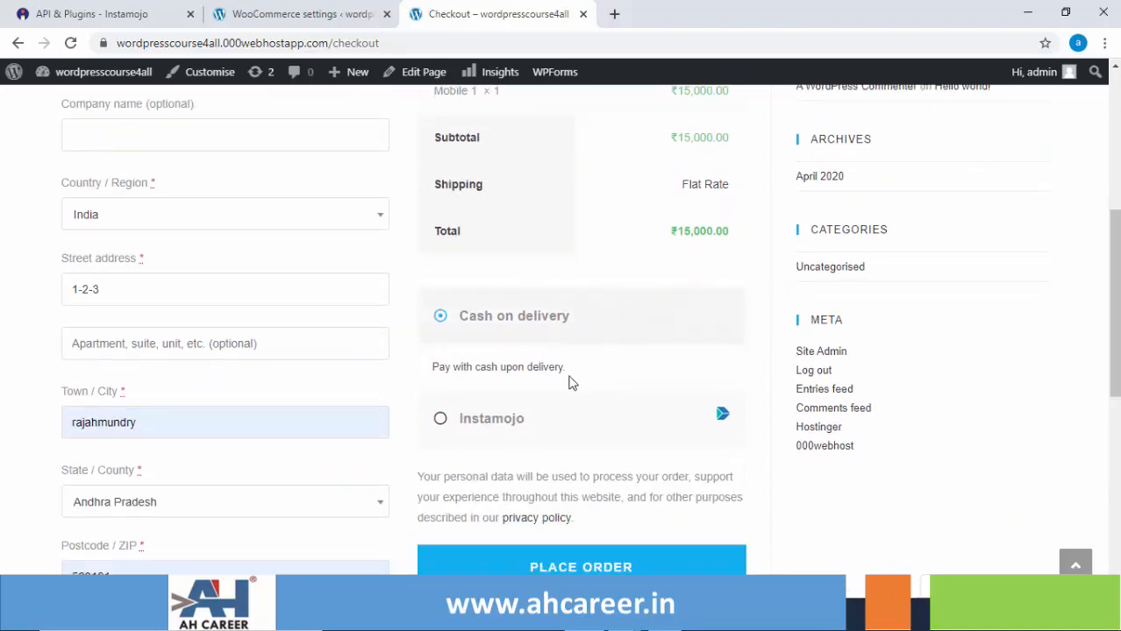
Choose Instamojo as the payment method and place the ₹15,000 order.
left_click(520, 428)
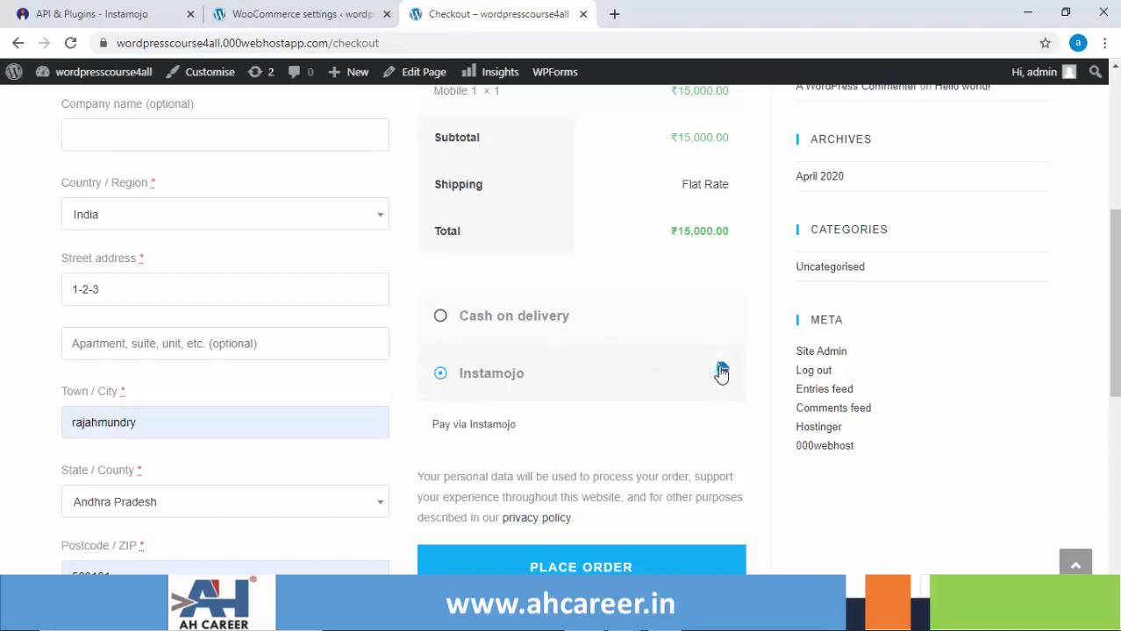
left_click(561, 569)
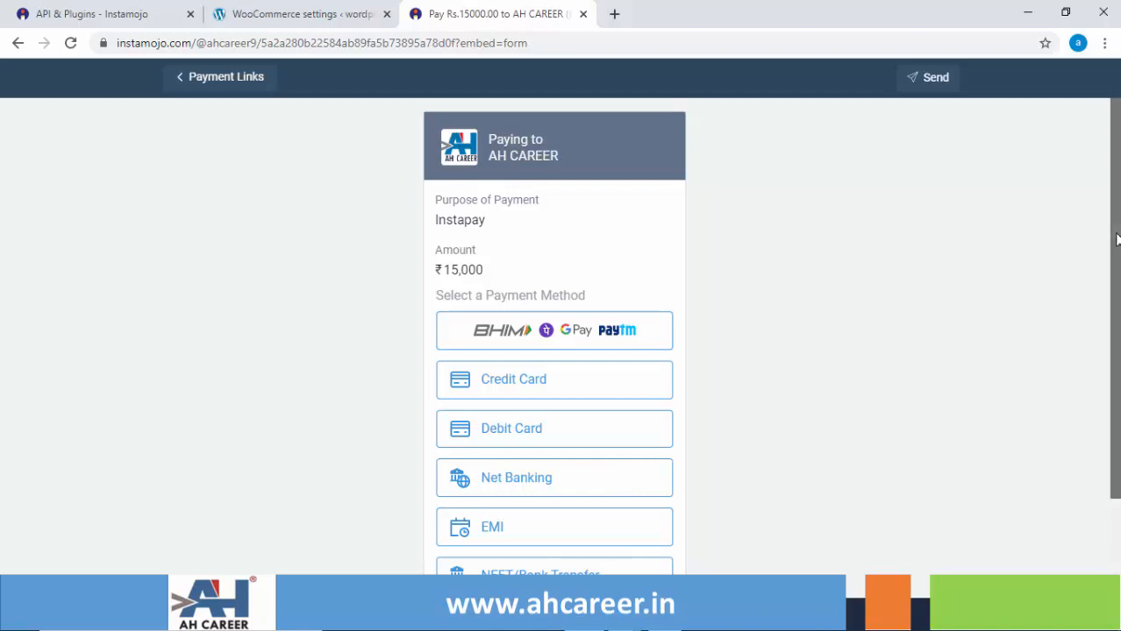
left_click_drag(1117, 239, 1118, 329)
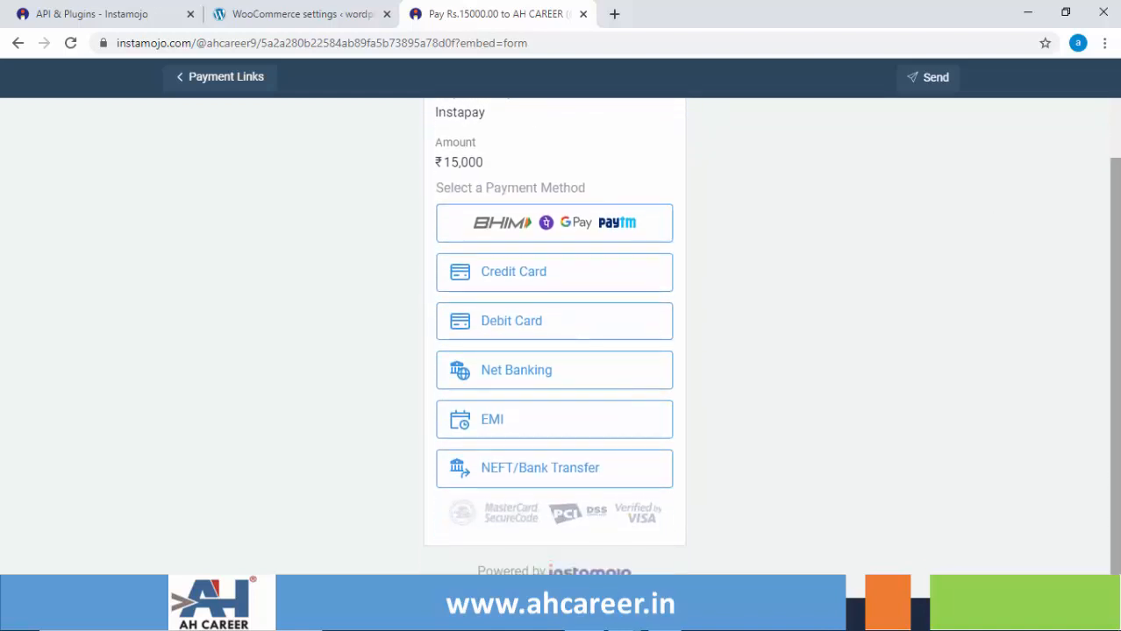